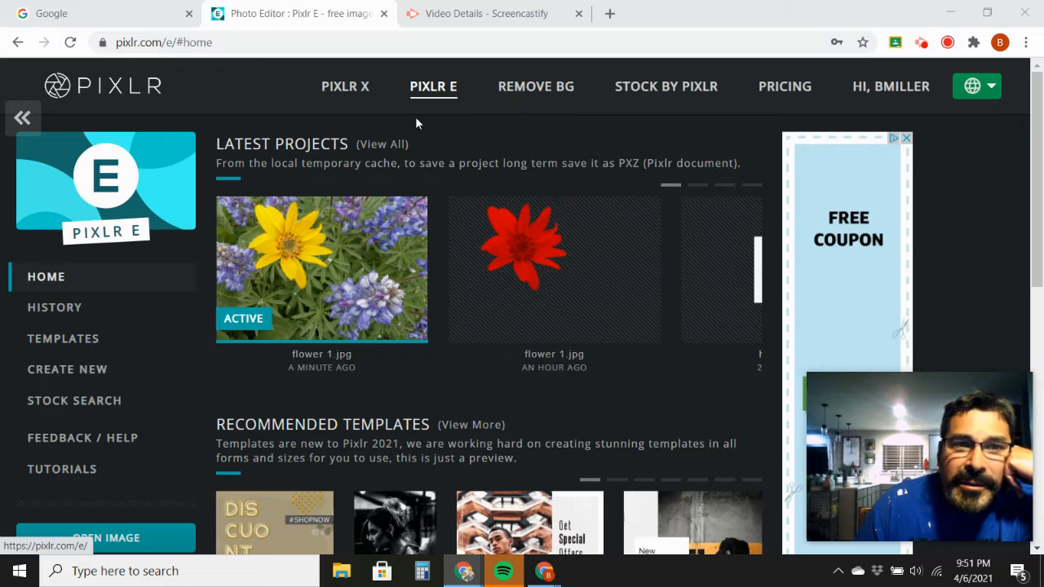
Open Flower 1.jpg from the Five Photos folder and dismiss the advertisement covering the canvas
click(108, 540)
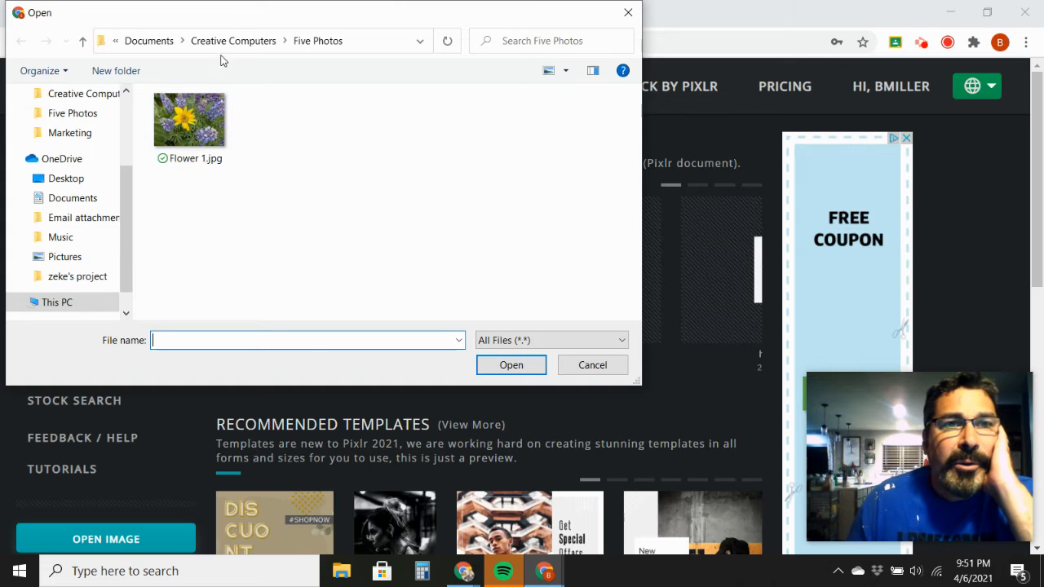
click(191, 126)
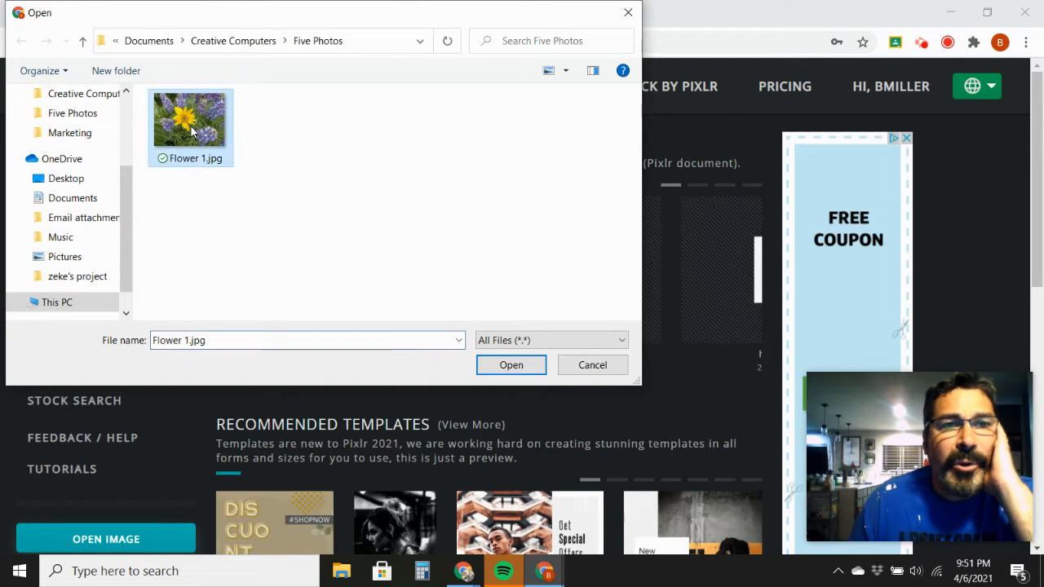
click(519, 367)
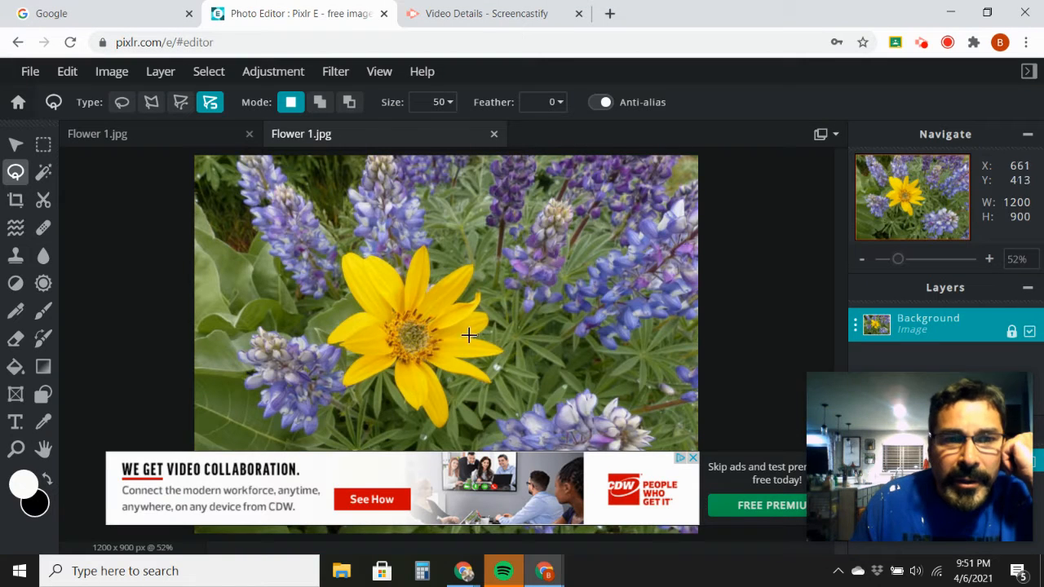
click(693, 460)
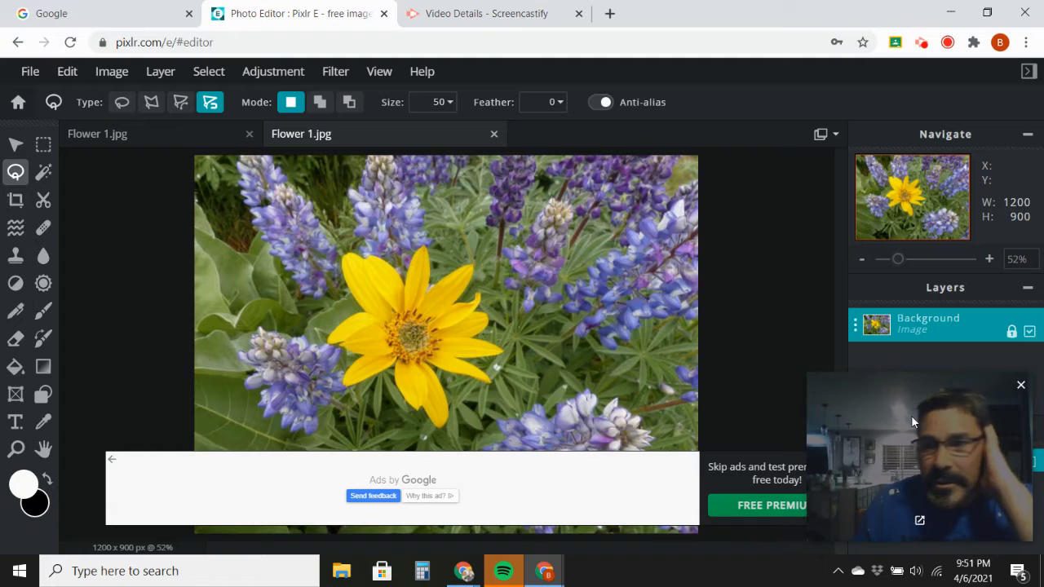
drag(953, 393, 914, 264)
click(844, 445)
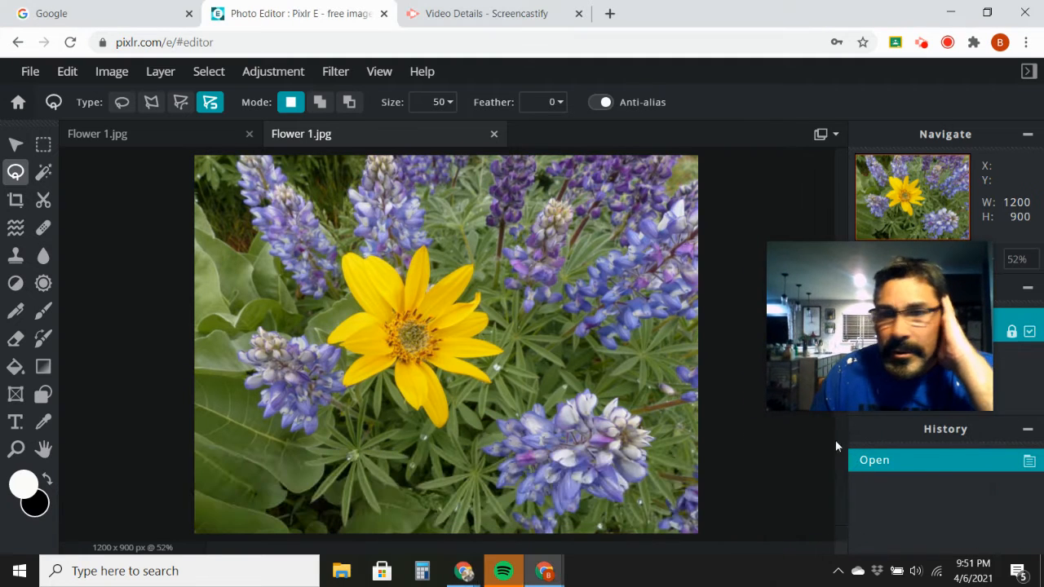
Crop the image's upper and left edges away to a size of about 1023 × 702 px
click(17, 202)
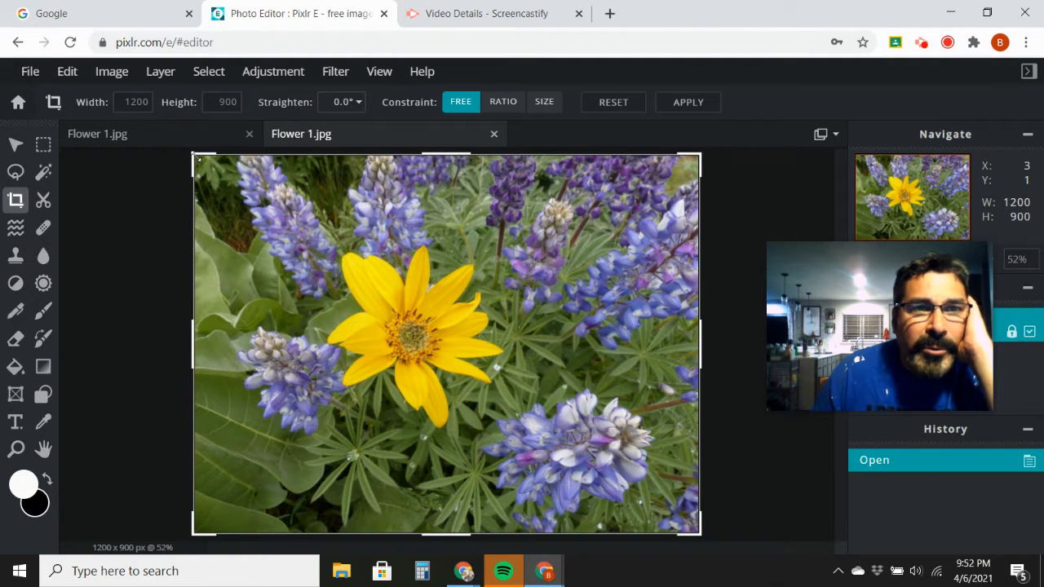
drag(197, 157, 267, 239)
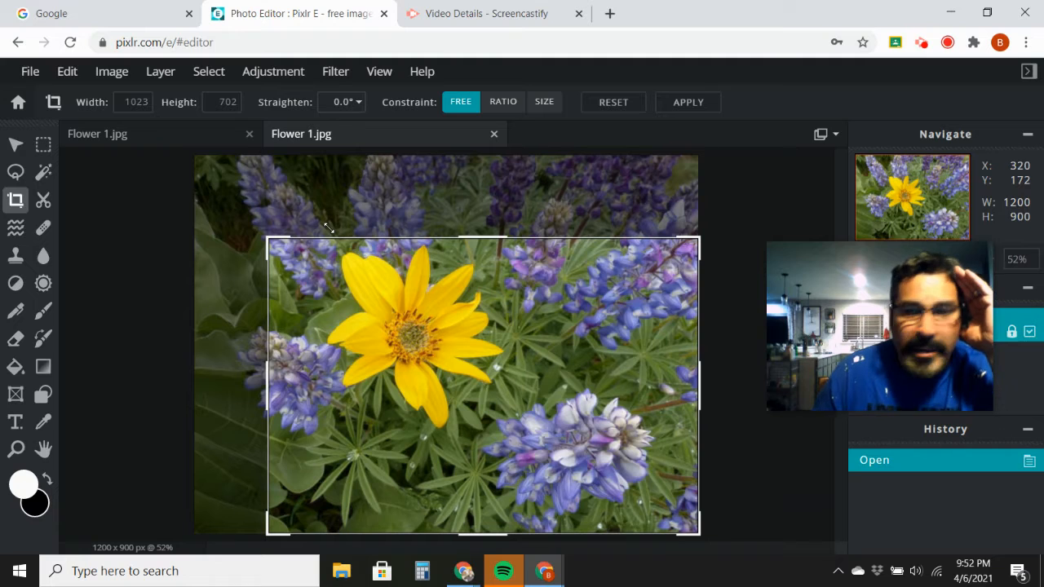
key(Return)
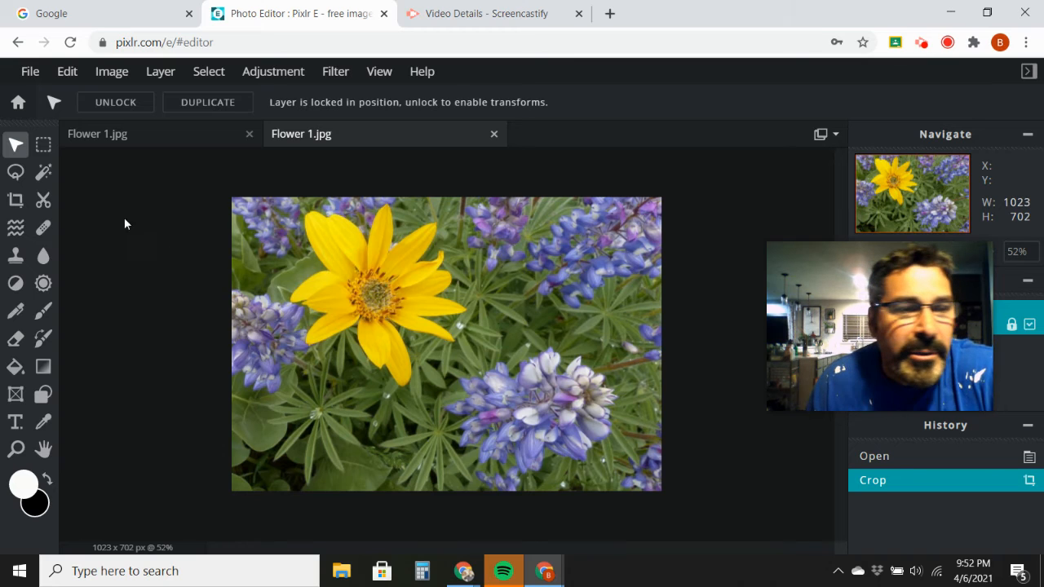
Select the yellow flower with an elliptical marquee about 502 × 419 px, try Auto B&W on it and undo the conversion
click(44, 144)
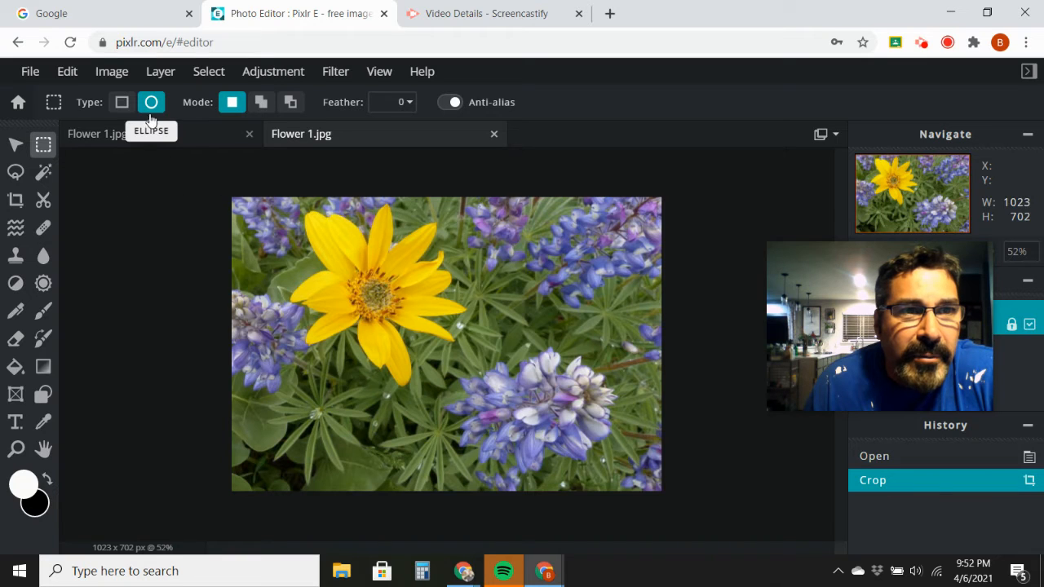
drag(276, 210, 487, 386)
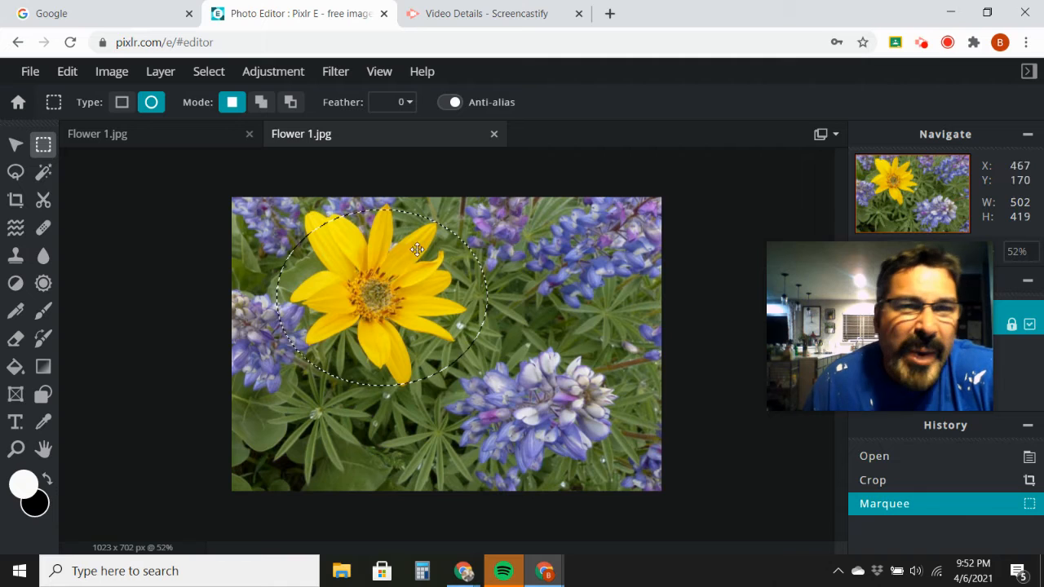
click(280, 75)
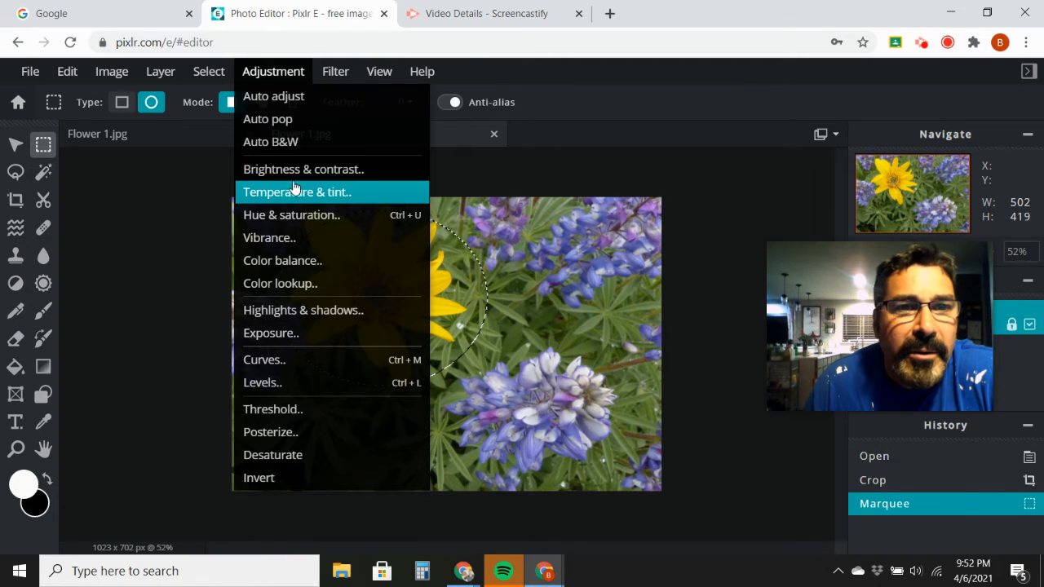
click(278, 142)
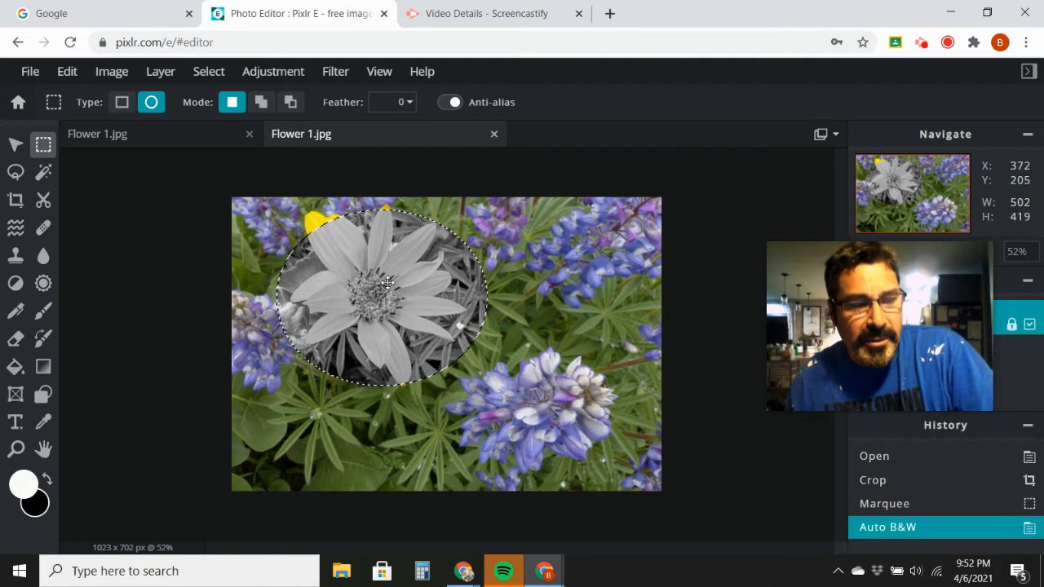
key(ctrl+z)
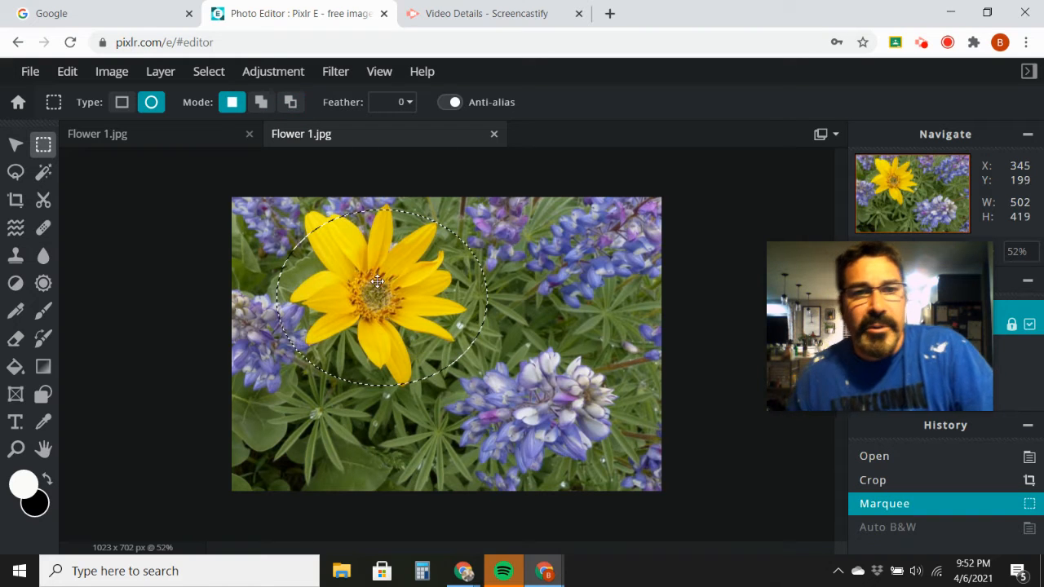
Try a rectangular marquee about 527 × 352 px over the yellow flower, followed by a freehand lasso selection about 472 × 385 px around it
click(121, 102)
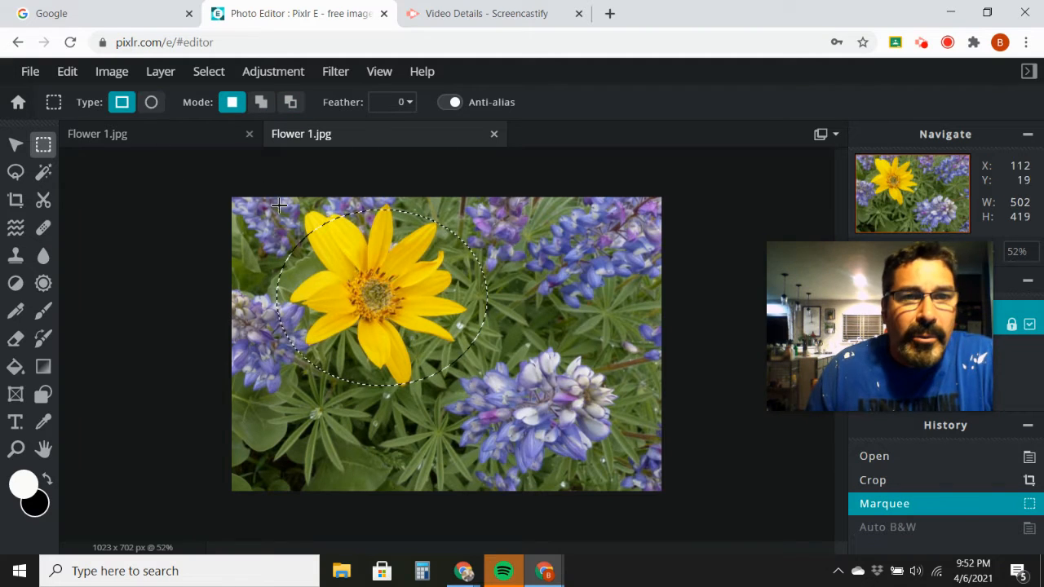
drag(276, 212, 498, 361)
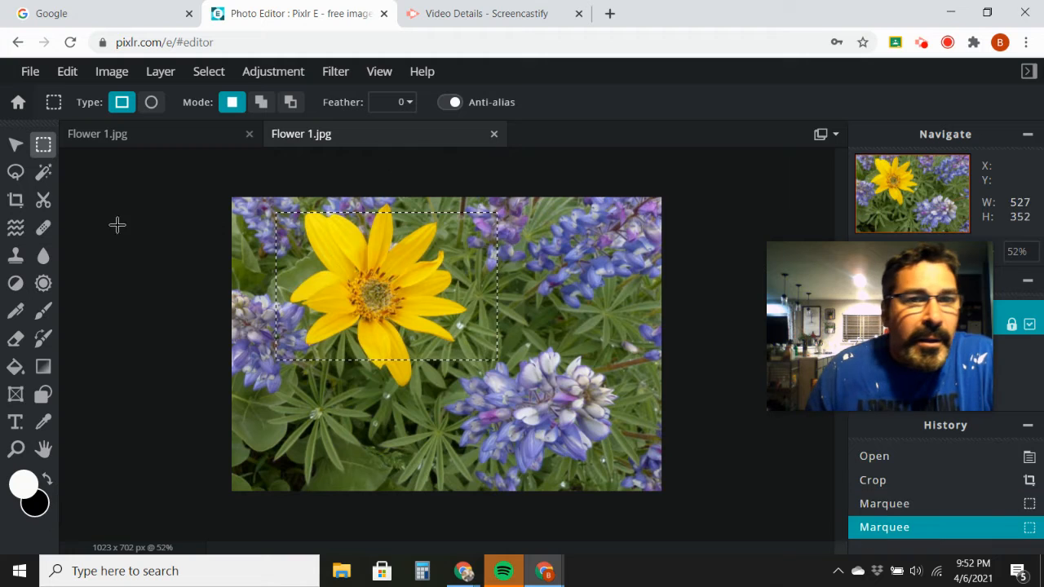
click(15, 173)
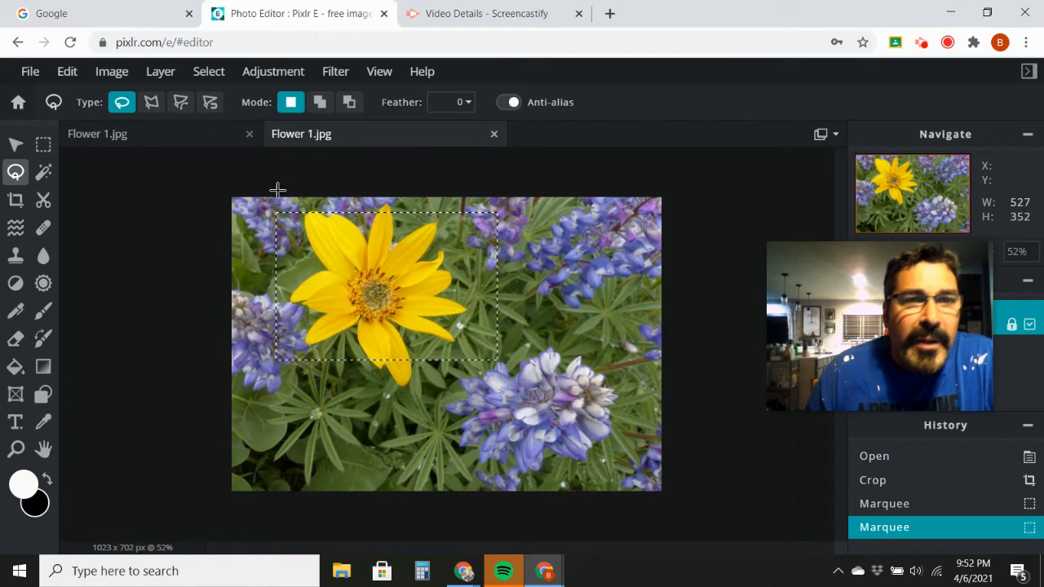
click(340, 206)
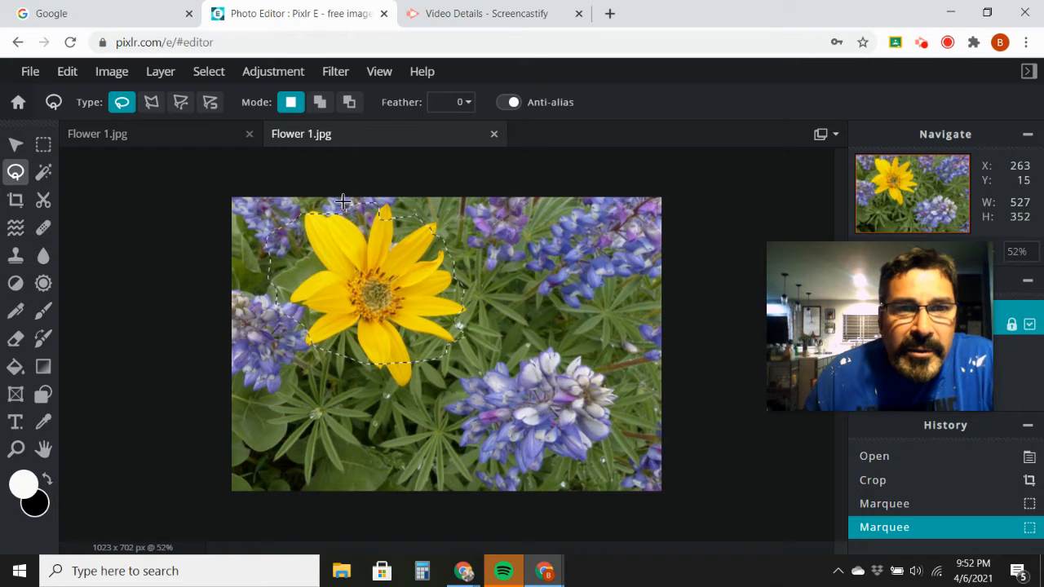
drag(347, 208, 342, 206)
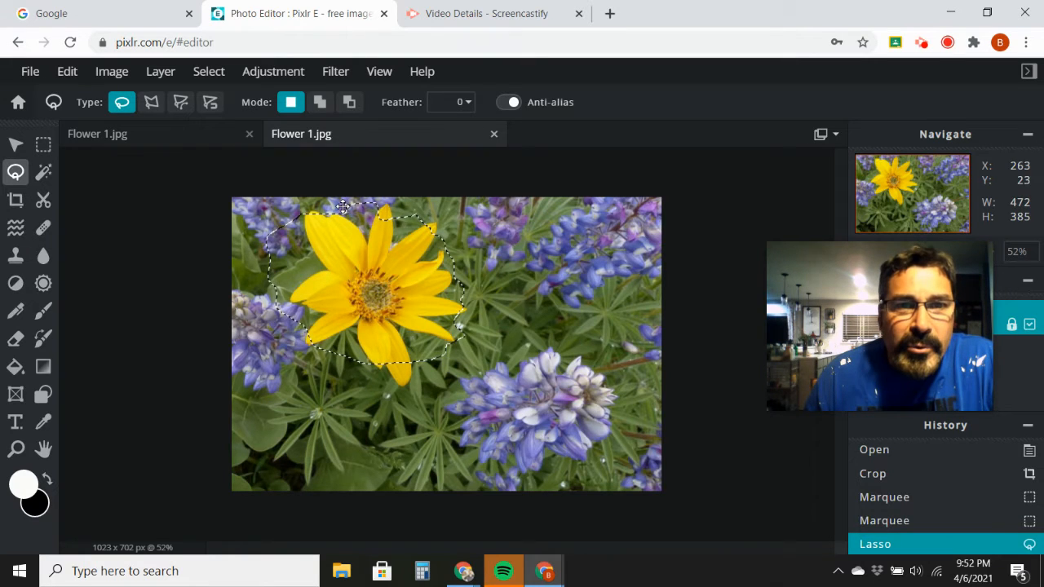
Try a narrow polygonal lasso selection about 24 × 121 px between the yellow flower and the upper purple blossoms
click(152, 106)
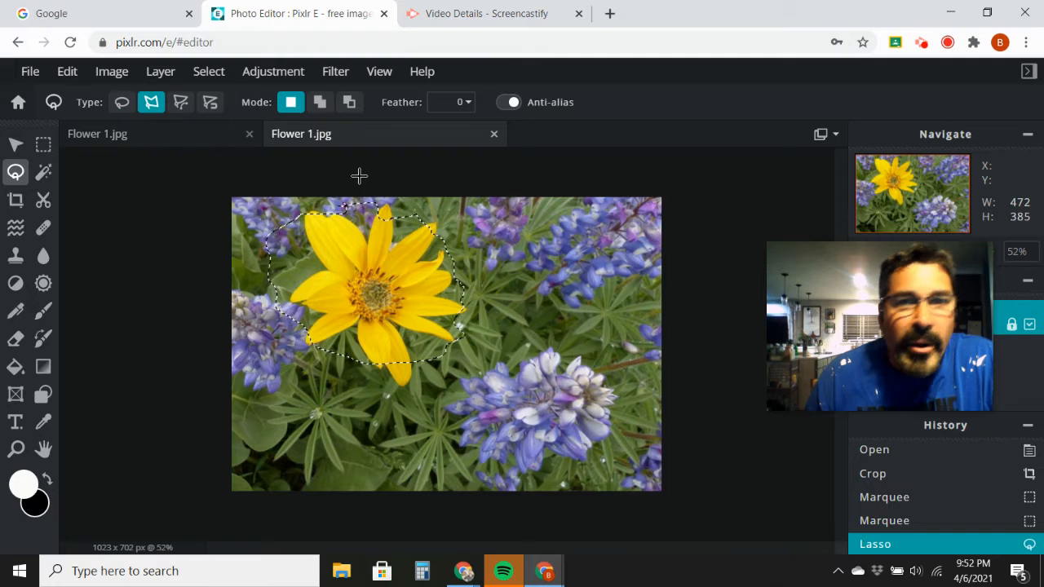
click(459, 206)
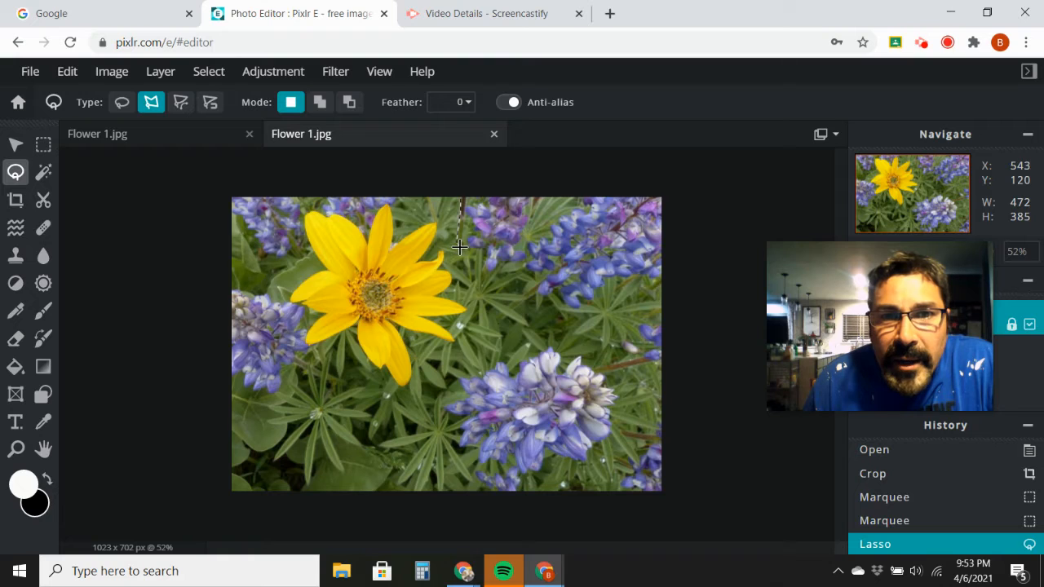
click(463, 196)
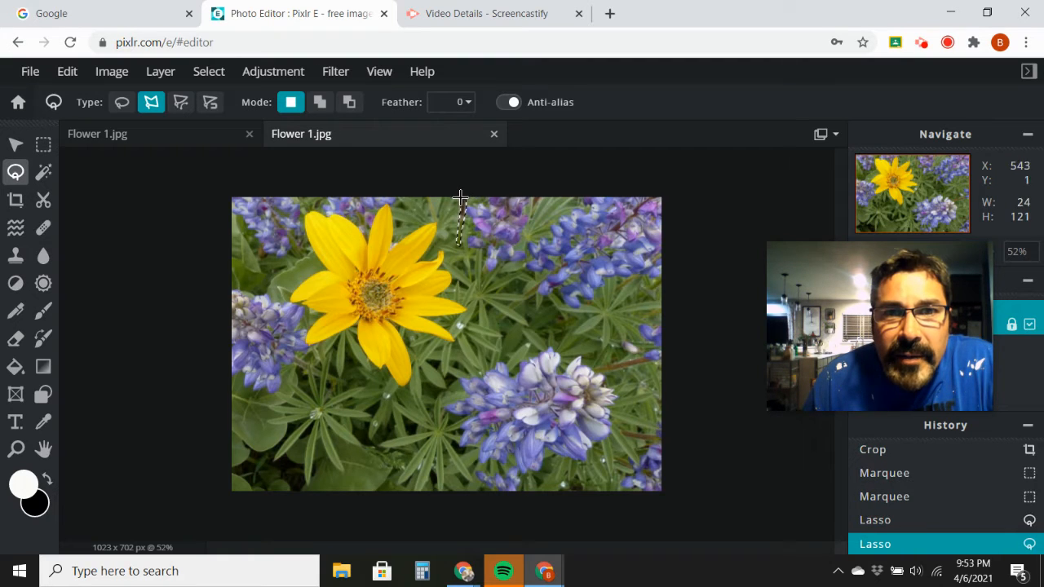
Try a Bezier lasso outline across the leaves between the yellow flower and the lower purple blossom, and deselect everything
click(182, 105)
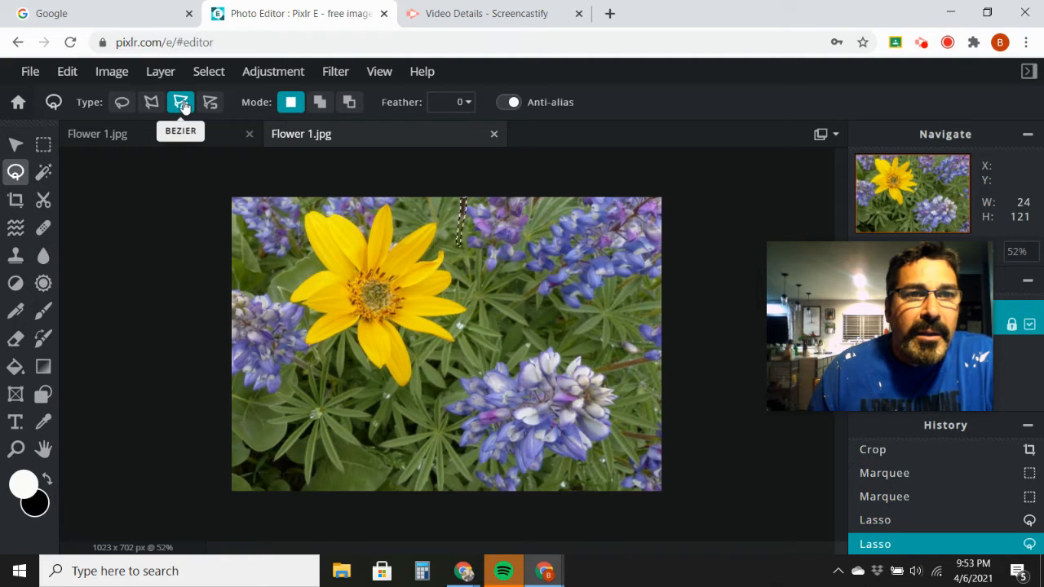
click(423, 404)
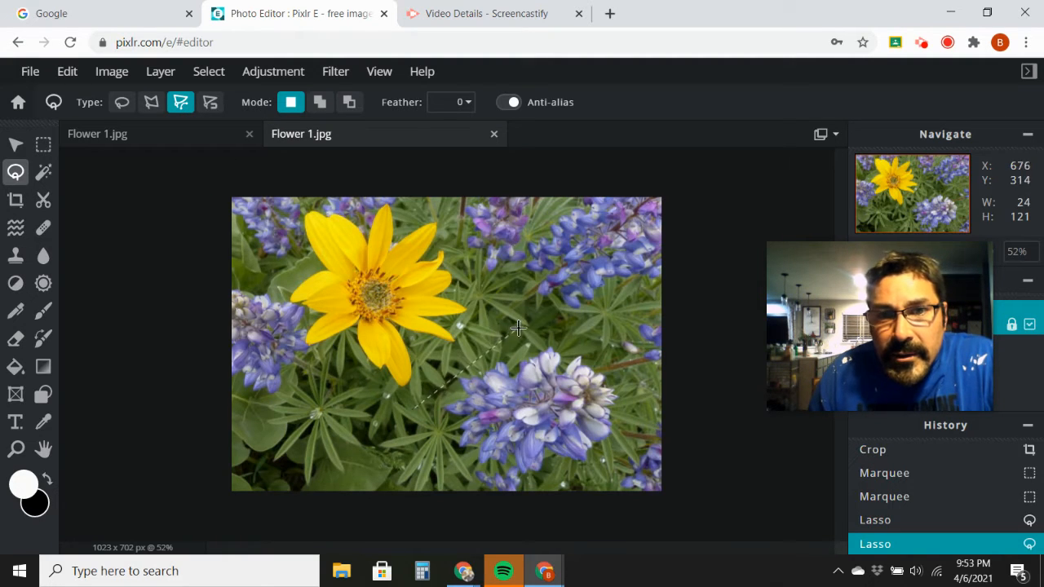
mouse_move(558, 302)
mouse_down()
mouse_move(489, 282)
mouse_move(477, 298)
mouse_move(547, 333)
mouse_move(539, 352)
mouse_move(467, 398)
mouse_move(504, 362)
mouse_move(467, 336)
mouse_move(476, 296)
mouse_up()
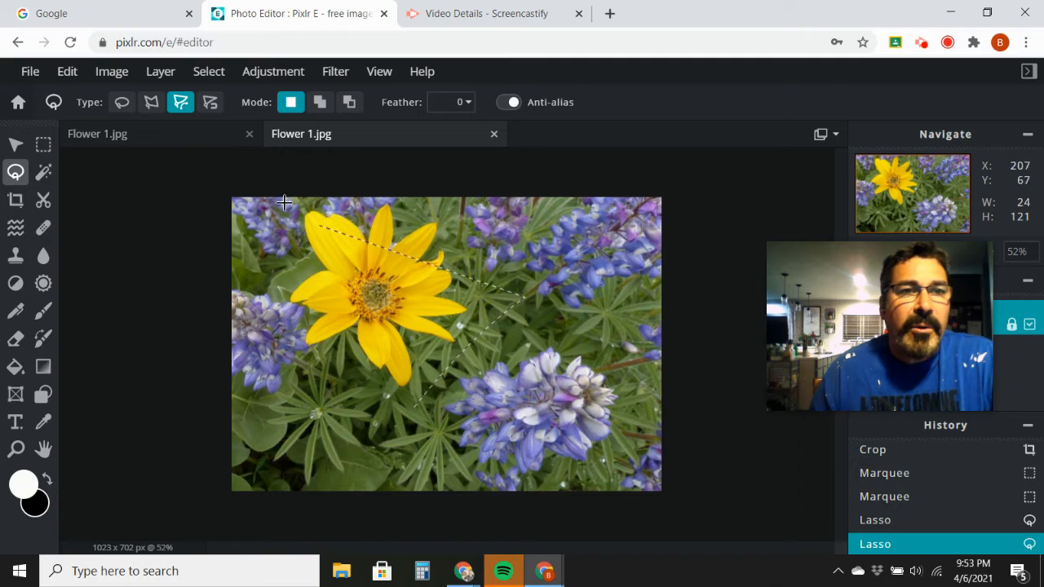
click(211, 104)
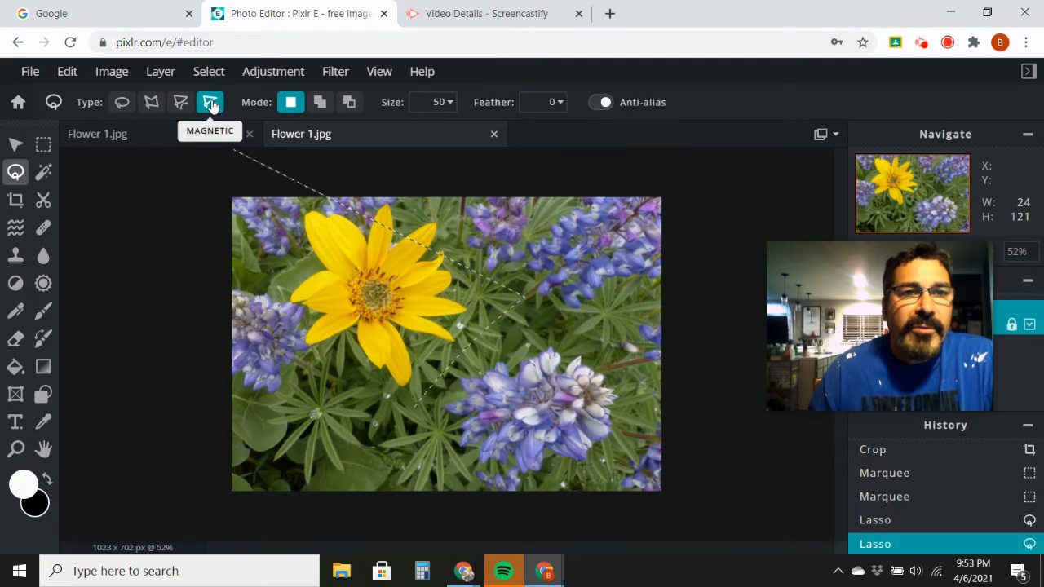
click(204, 72)
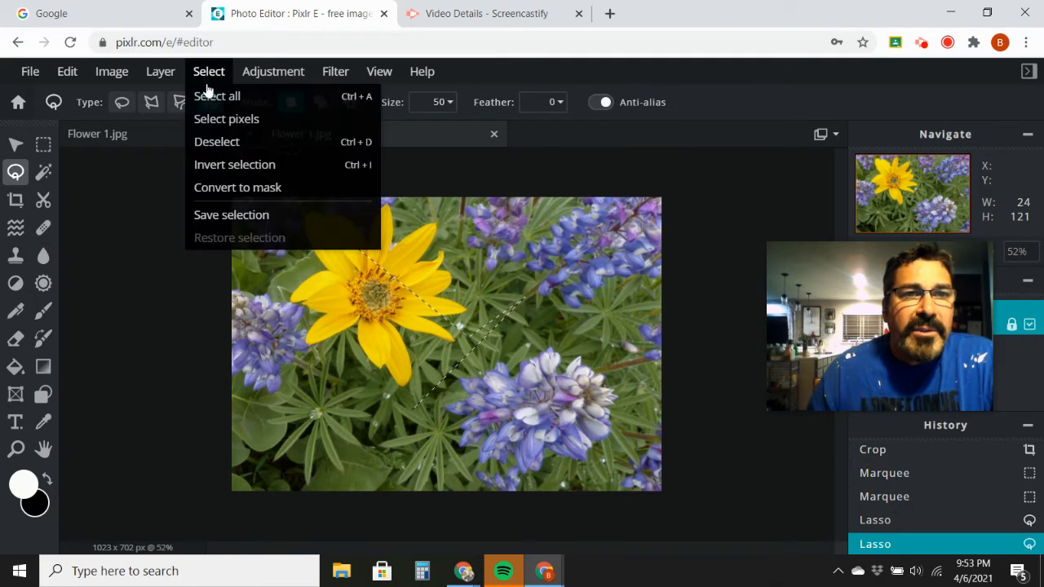
click(212, 140)
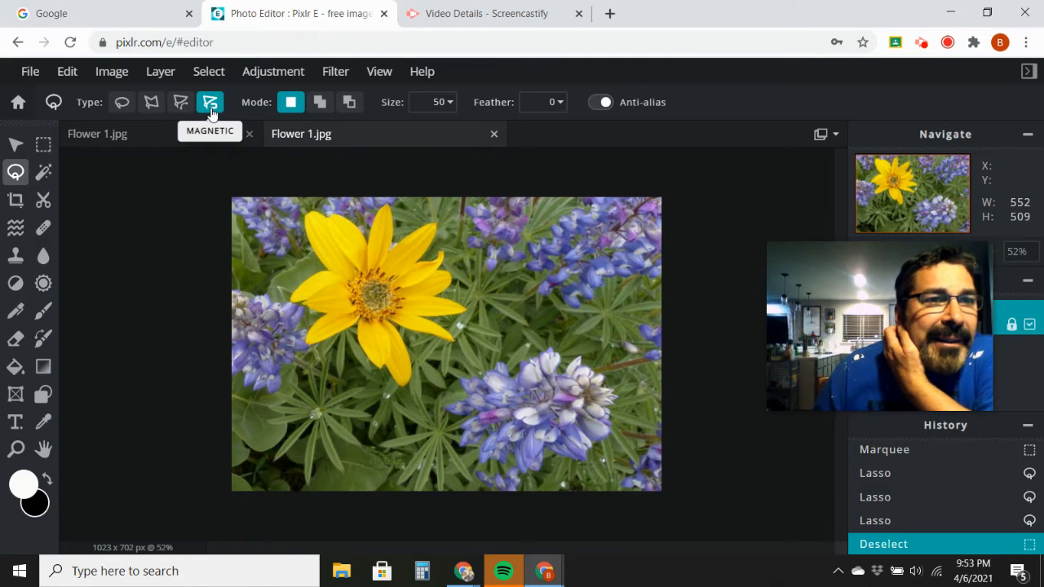
Outline the yellow flower petal by petal with the Magnetic lasso at size 50, closing a selection of about 416 × 432 px
click(16, 449)
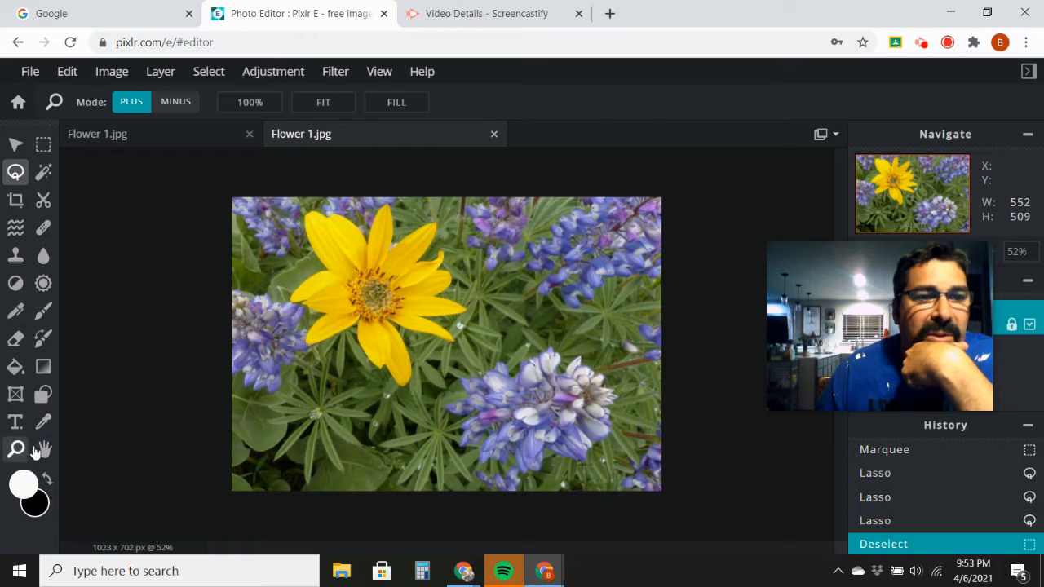
click(341, 312)
click(337, 276)
click(319, 260)
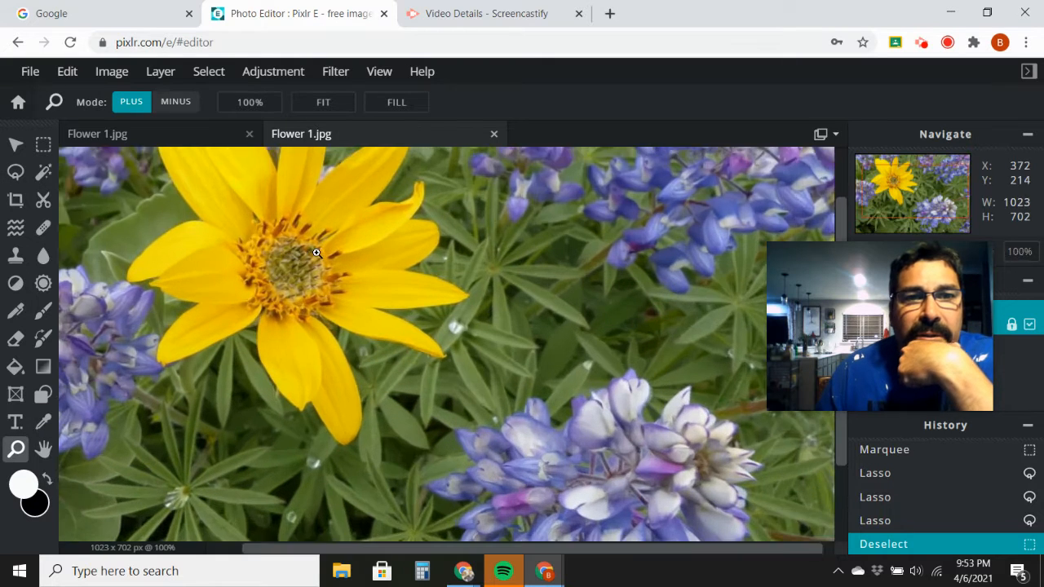
click(324, 265)
scroll(324, 266, down, 1)
drag(846, 219, 820, 168)
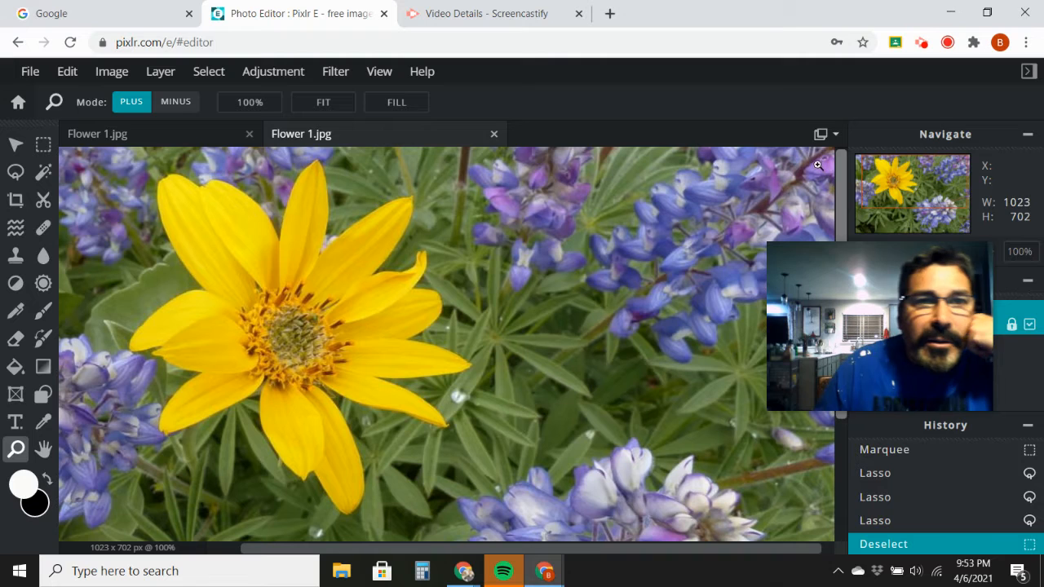
click(16, 172)
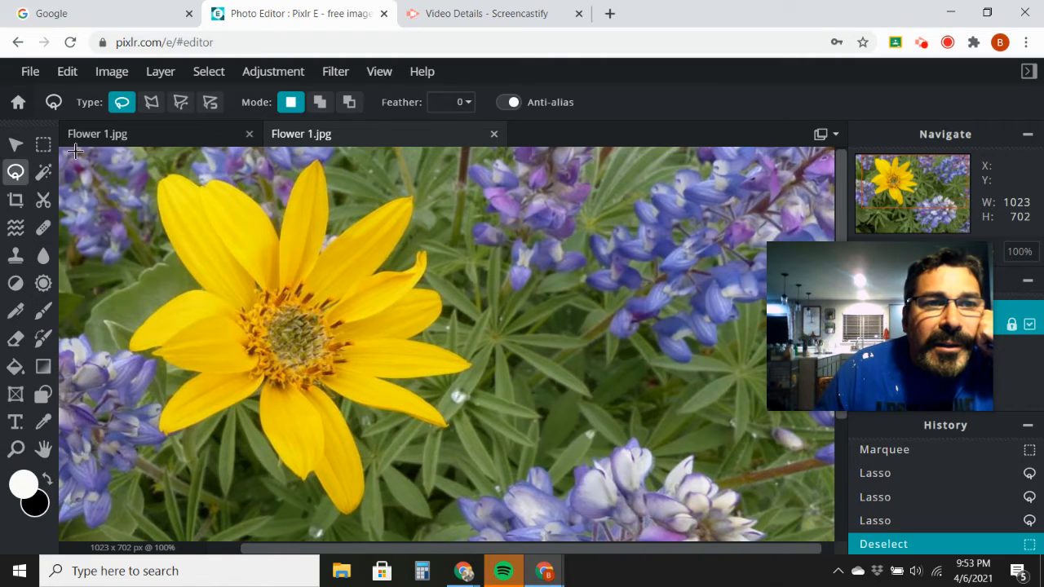
click(210, 102)
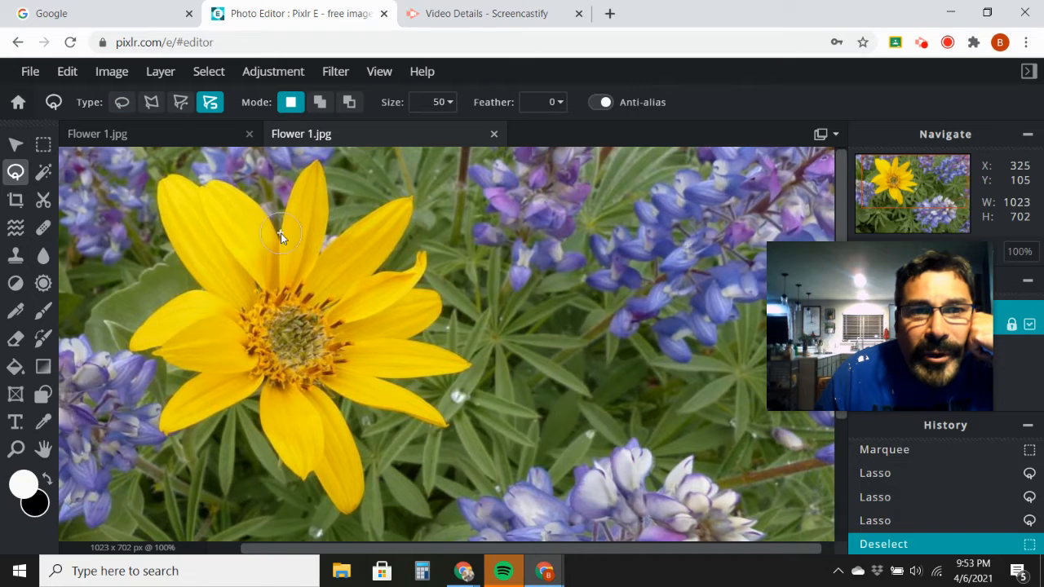
mouse_move(295, 190)
mouse_down()
mouse_move(315, 160)
mouse_move(324, 174)
mouse_up()
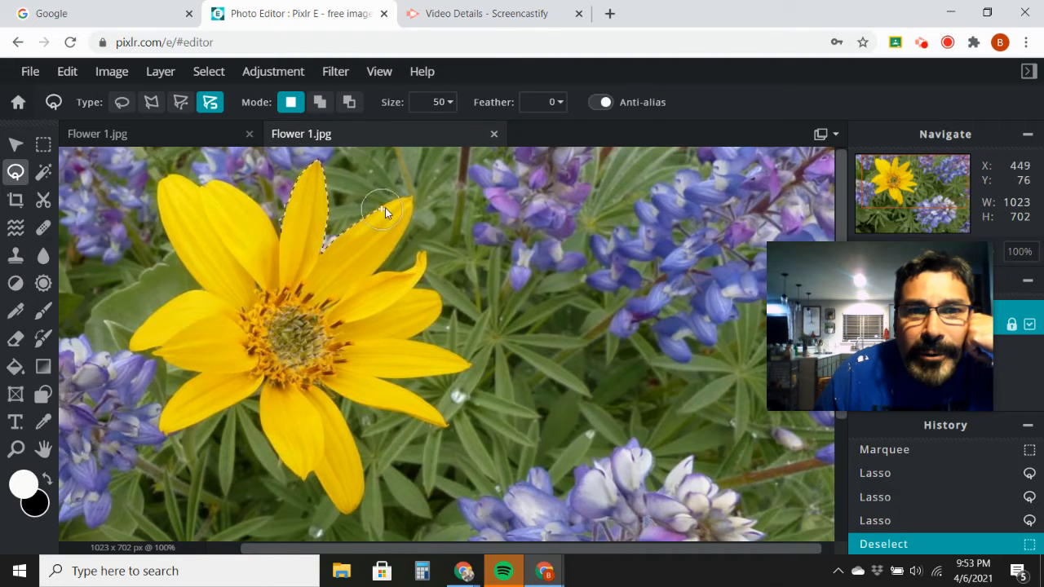
drag(414, 204, 405, 232)
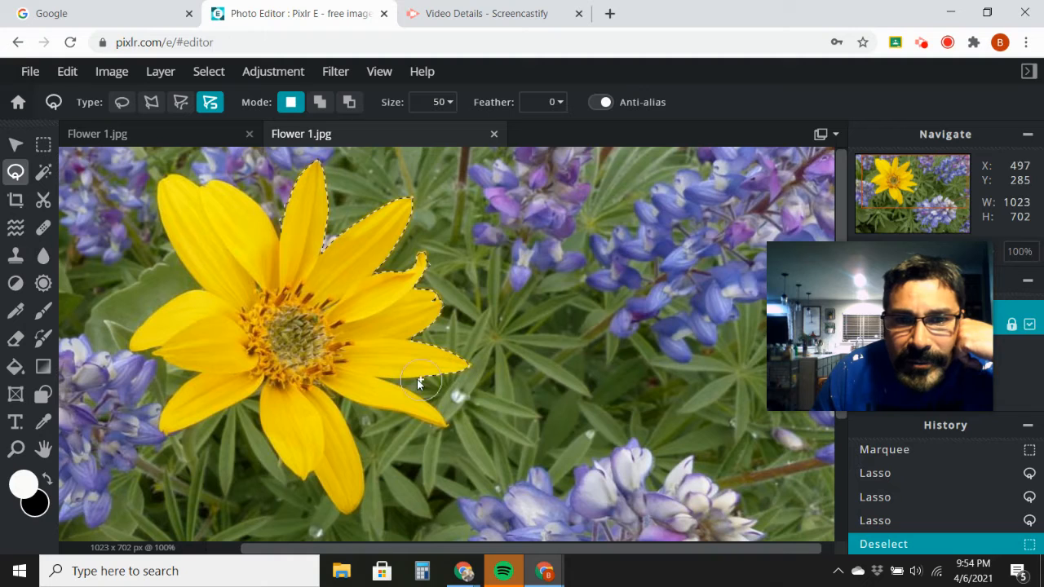
click(446, 425)
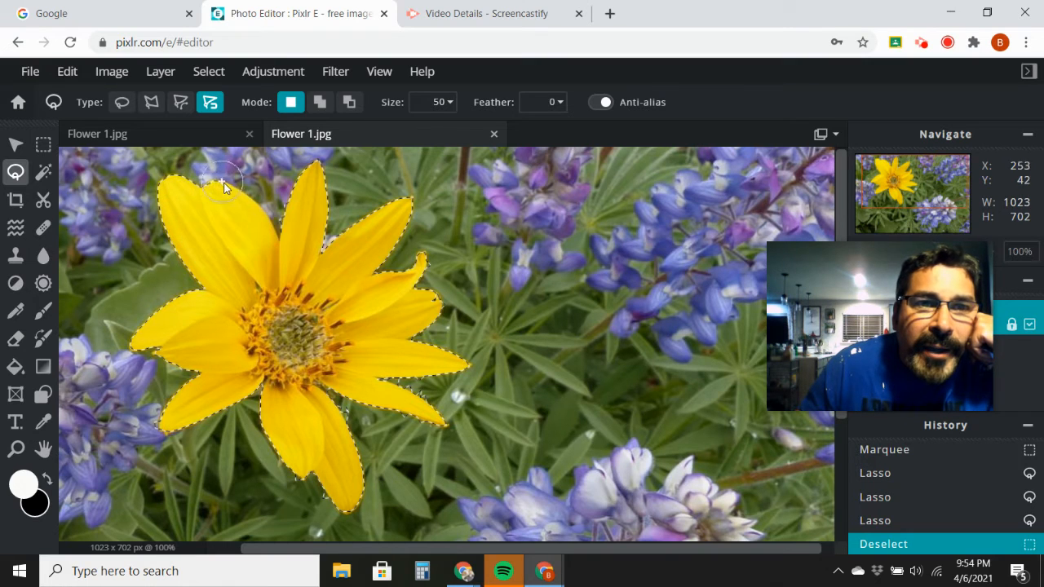
click(279, 235)
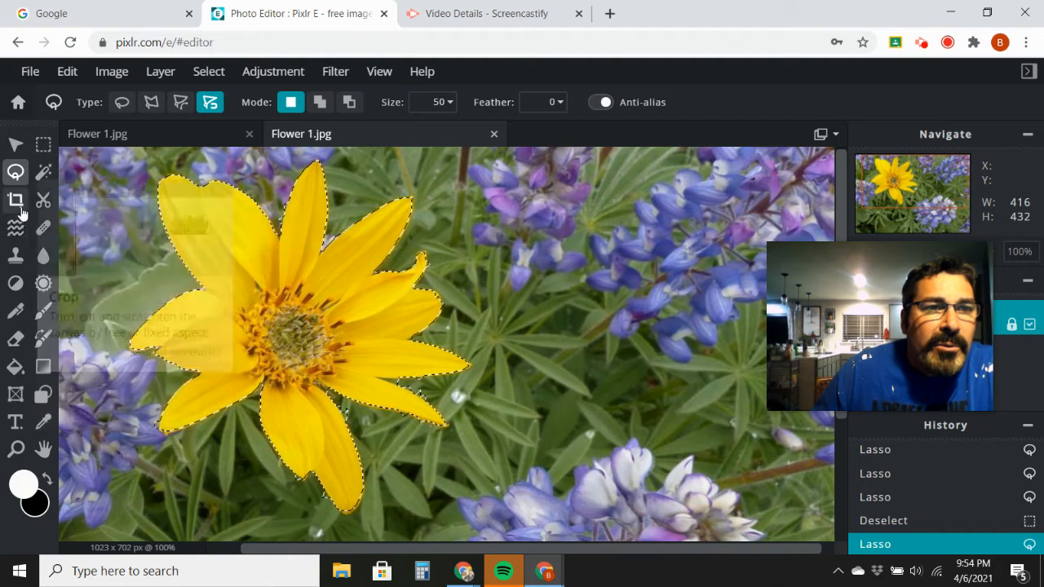
Refine the flower selection's edges with the Wand at tolerance 32, removing background slivers between the petals and switching to adding missed areas
click(43, 173)
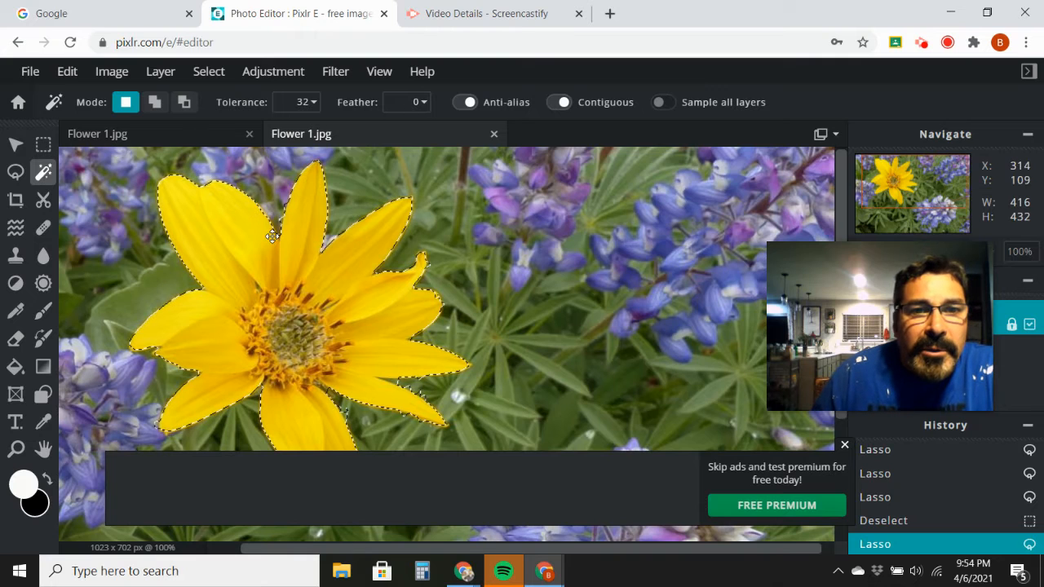
click(185, 104)
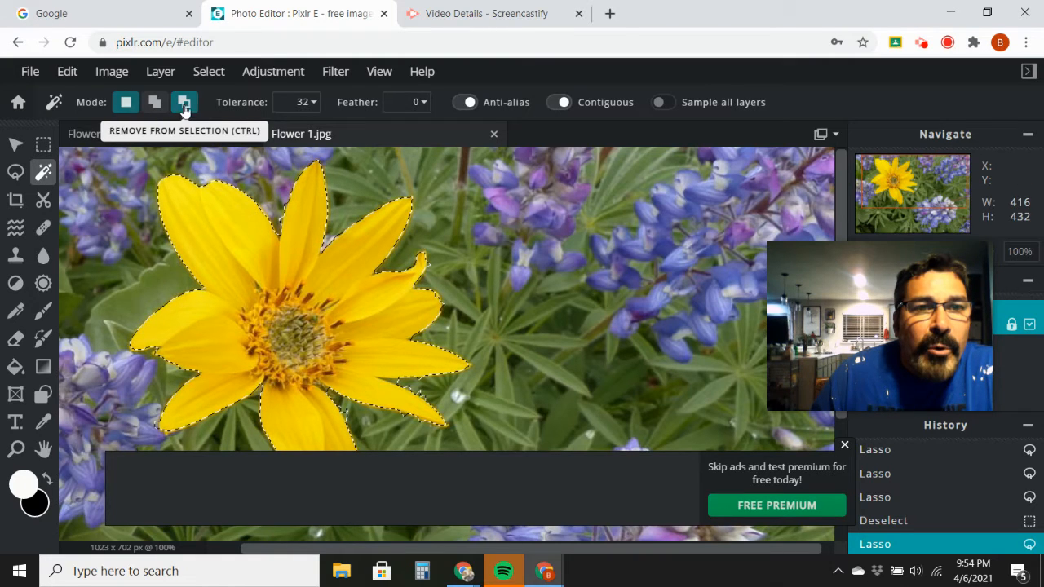
click(278, 217)
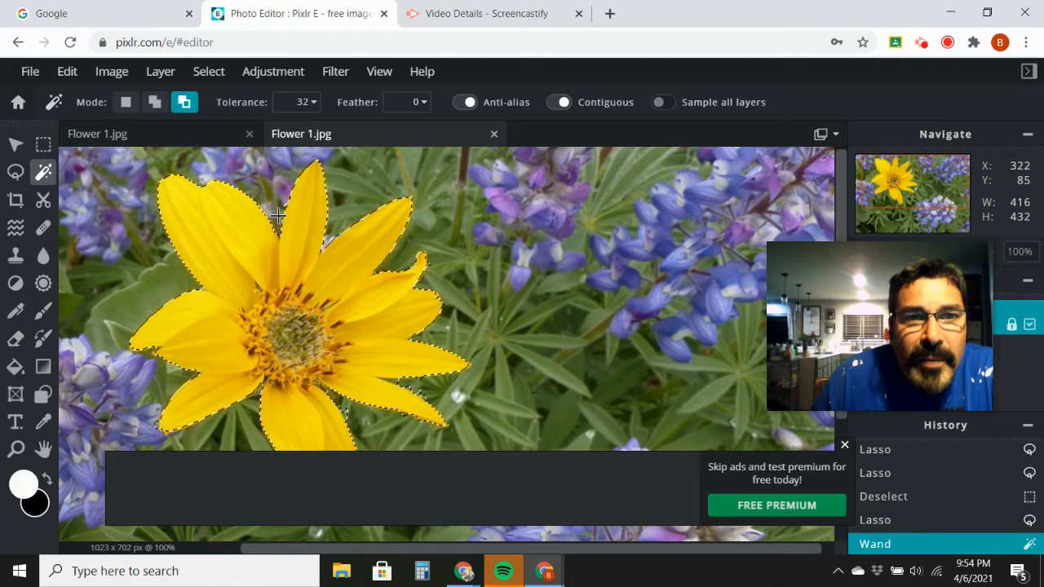
click(285, 190)
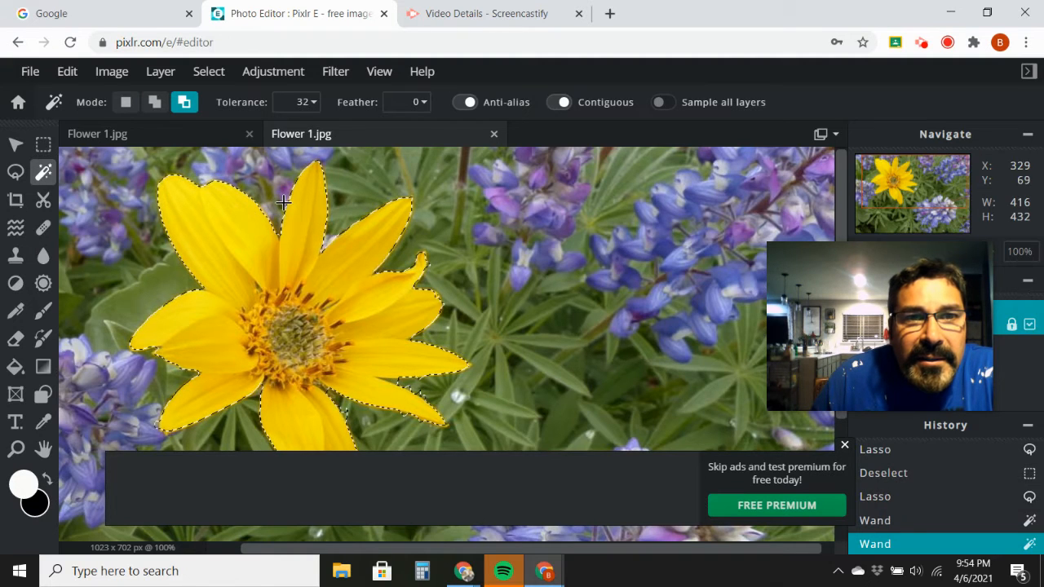
click(285, 203)
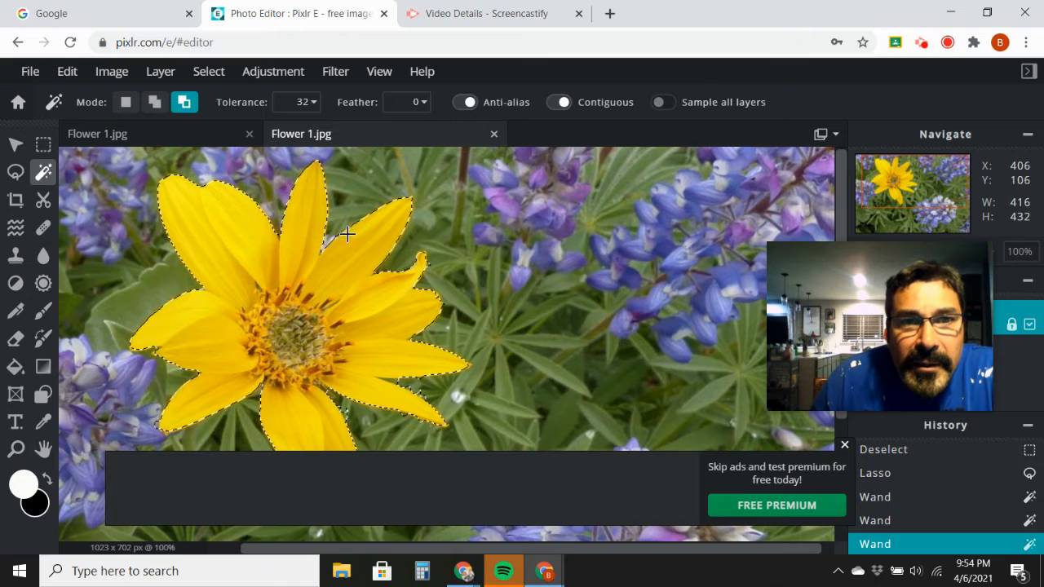
click(427, 266)
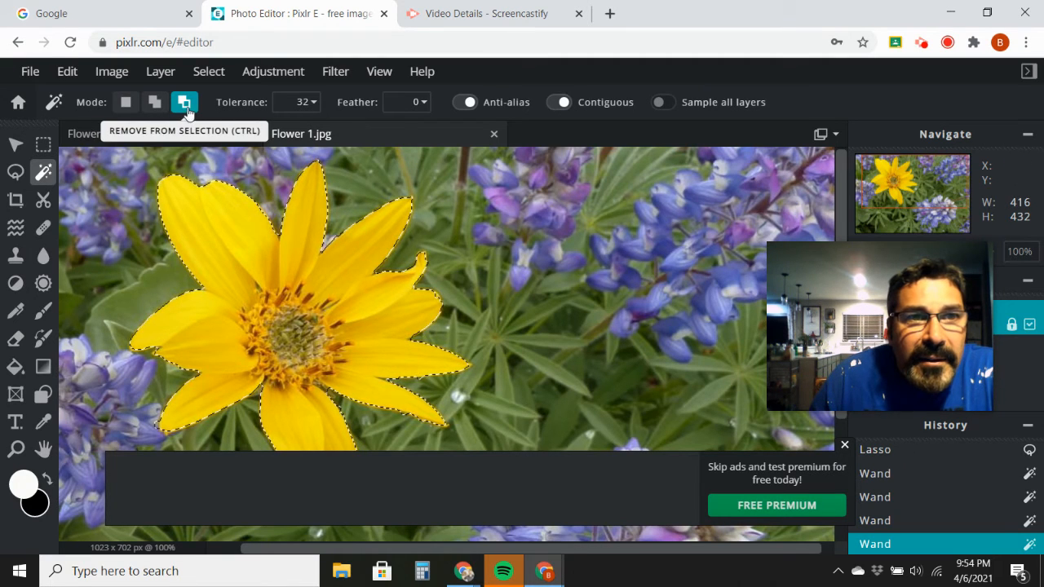
scroll(388, 318, down, 2)
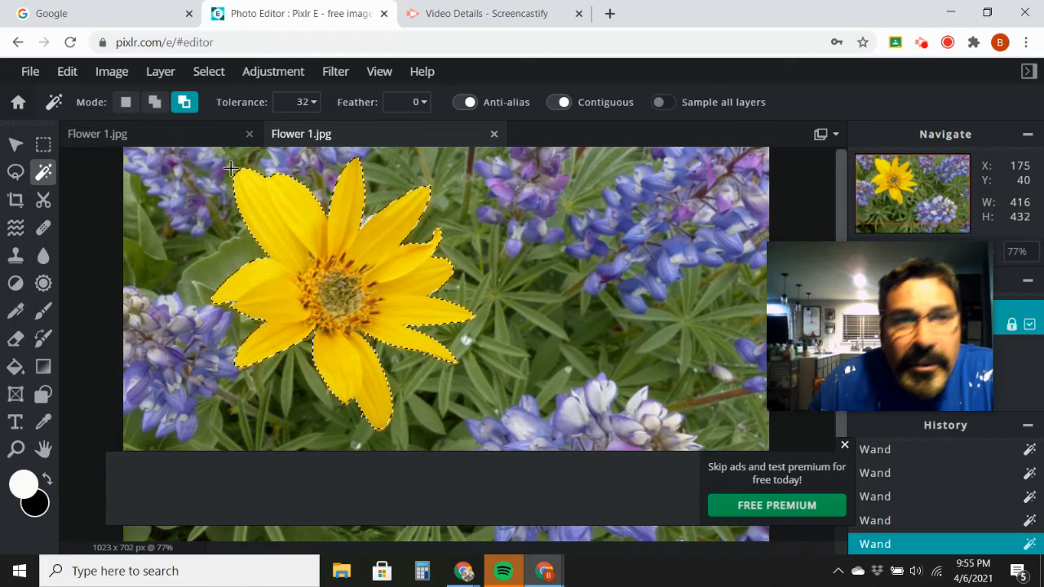
click(154, 102)
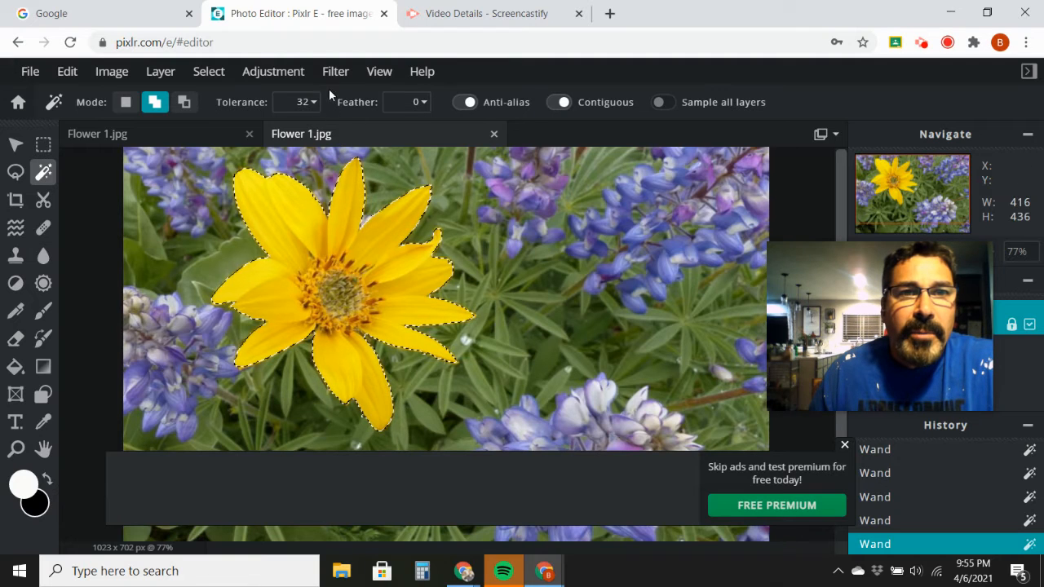
Try a hue of -58 on the selected yellow flower with Hue & saturation, and discard the adjustment
click(292, 76)
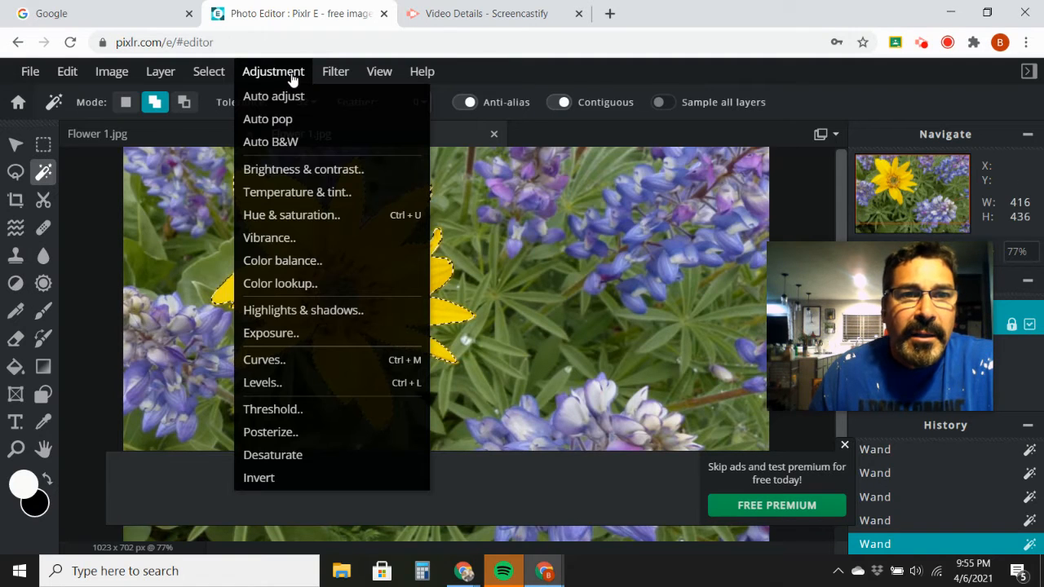
click(314, 214)
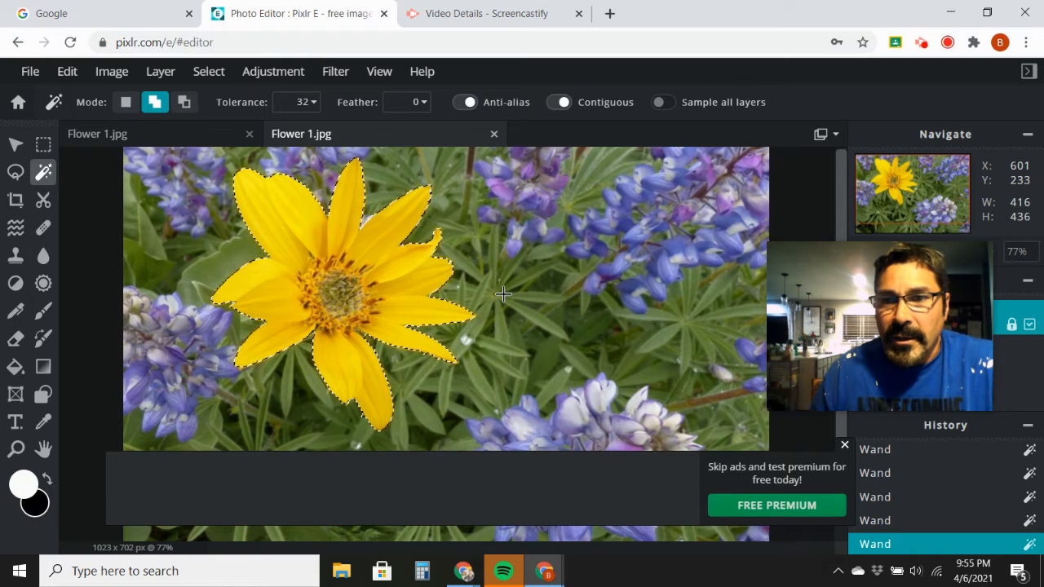
click(845, 448)
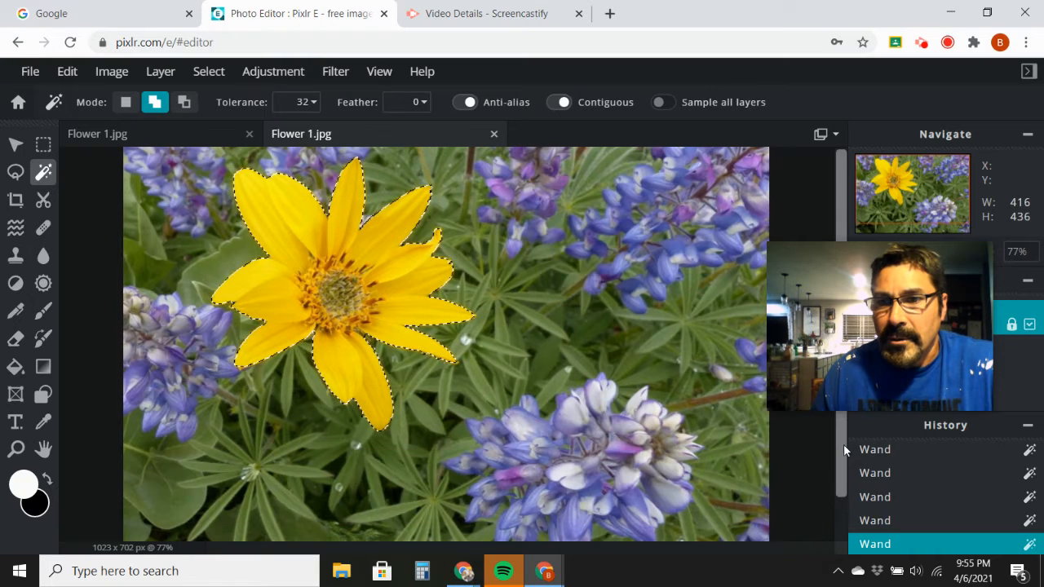
drag(852, 337, 656, 488)
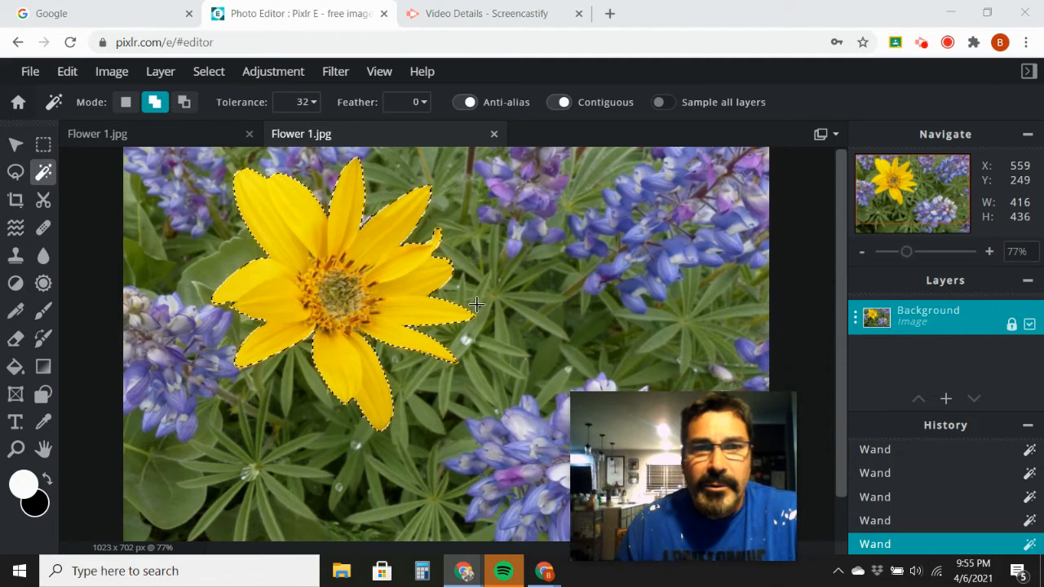
click(273, 74)
click(284, 216)
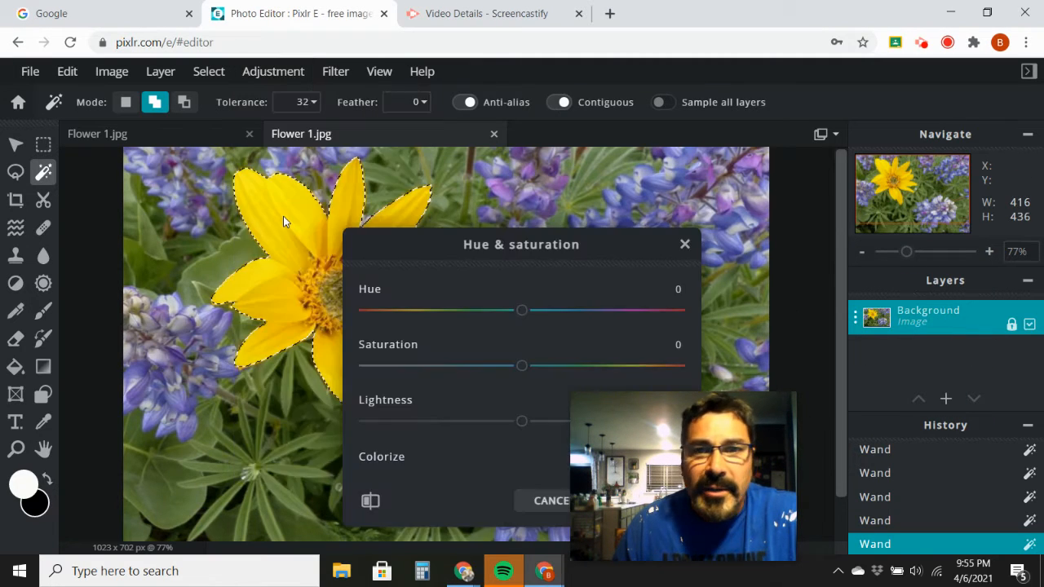
drag(527, 310, 455, 319)
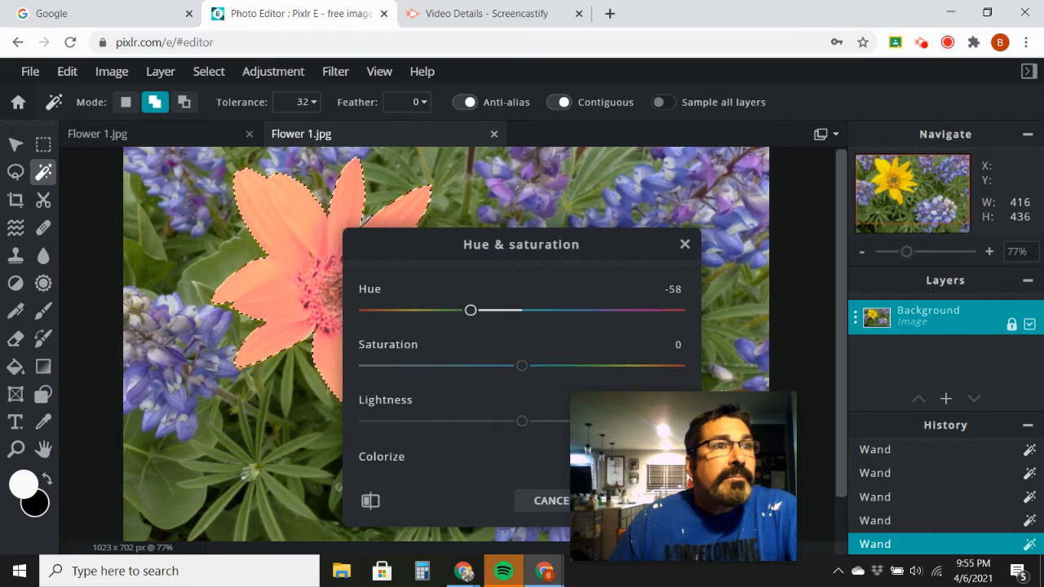
click(684, 476)
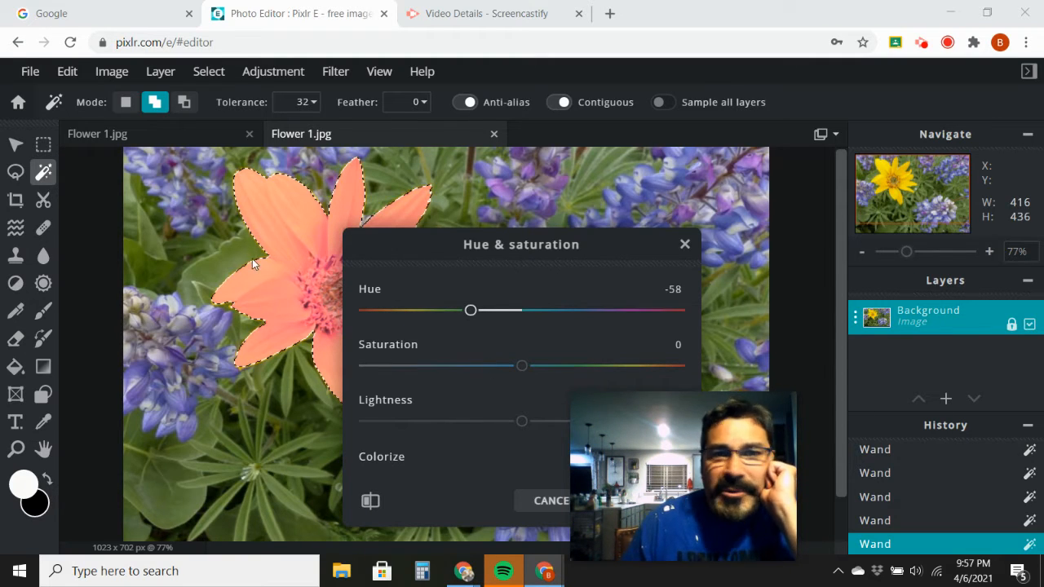
click(685, 245)
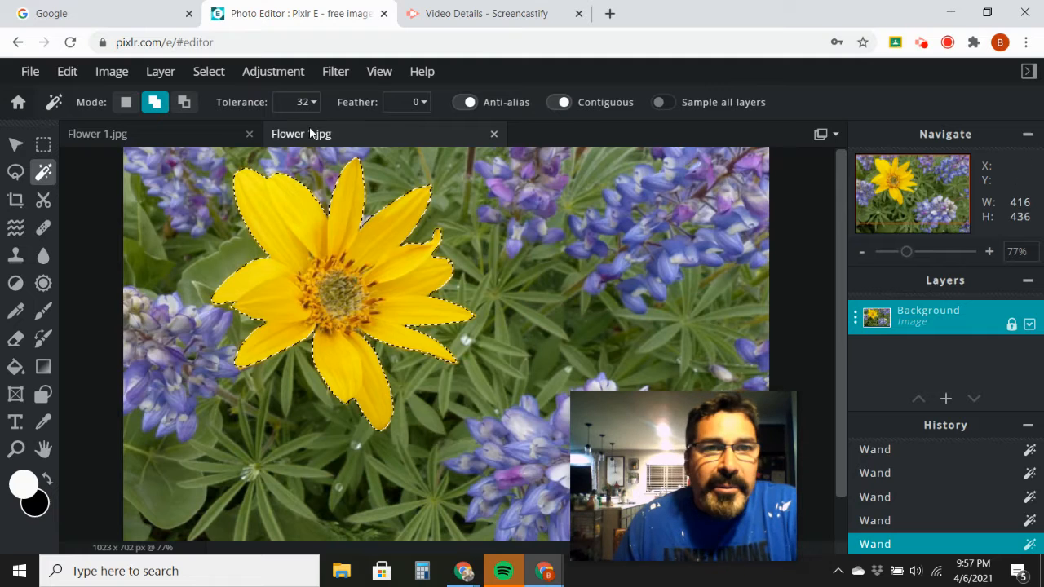
Recolor the selected yellow flower pink by applying Hue & saturation with the hue at -117
mouse_move(631, 422)
drag(631, 422, 565, 404)
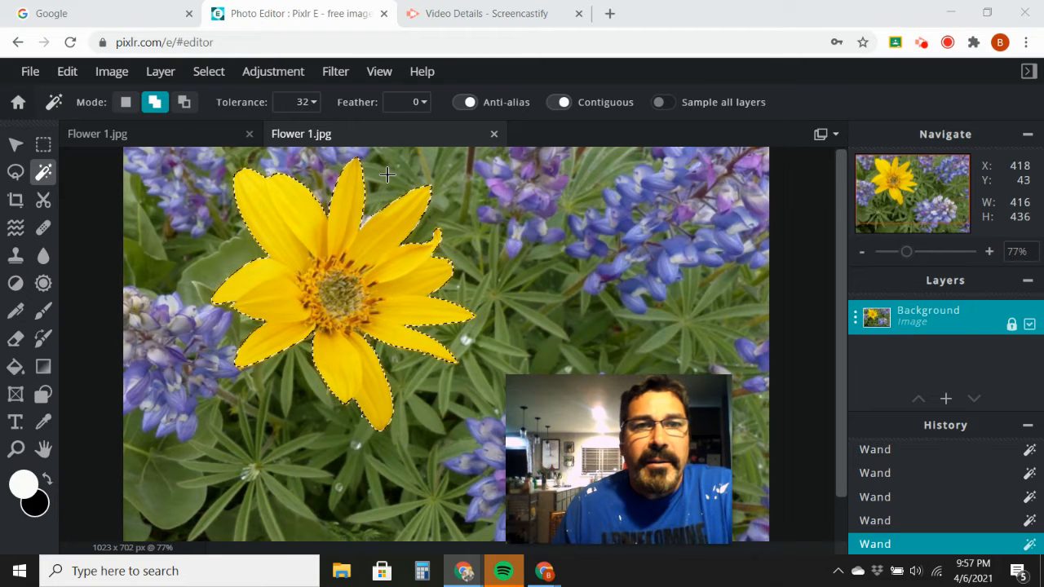
click(282, 77)
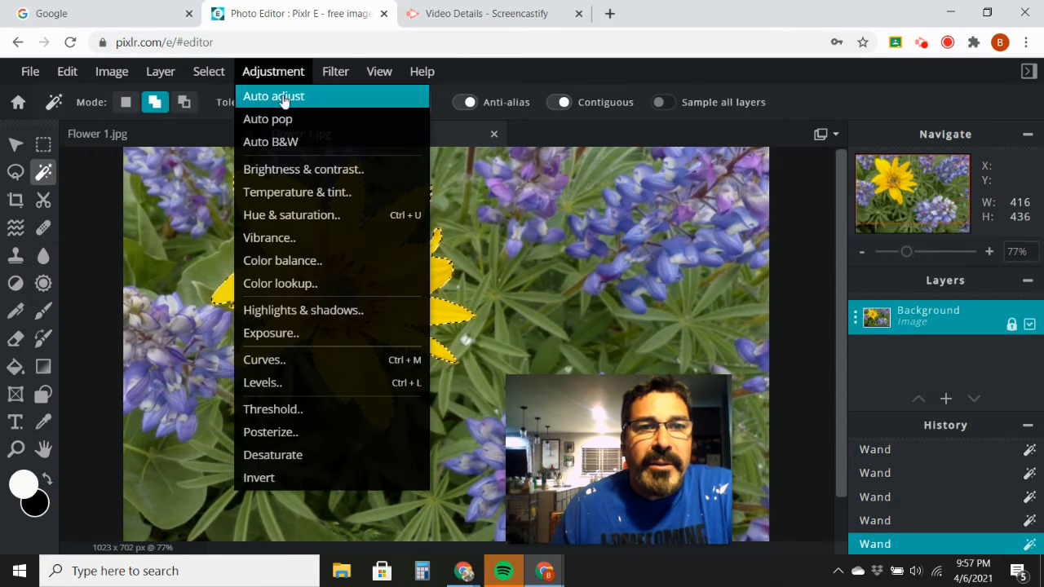
click(292, 213)
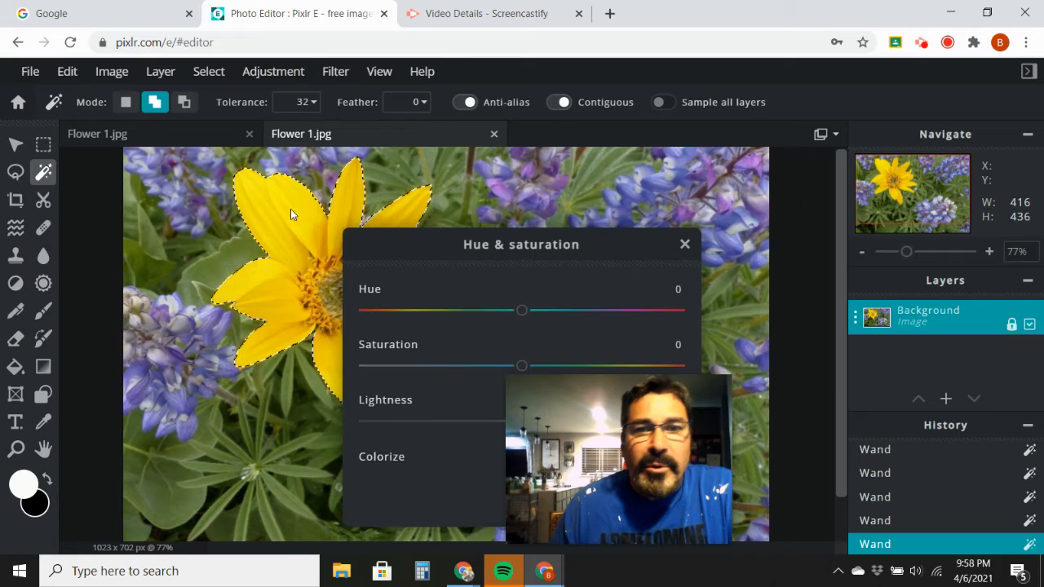
drag(535, 397, 175, 343)
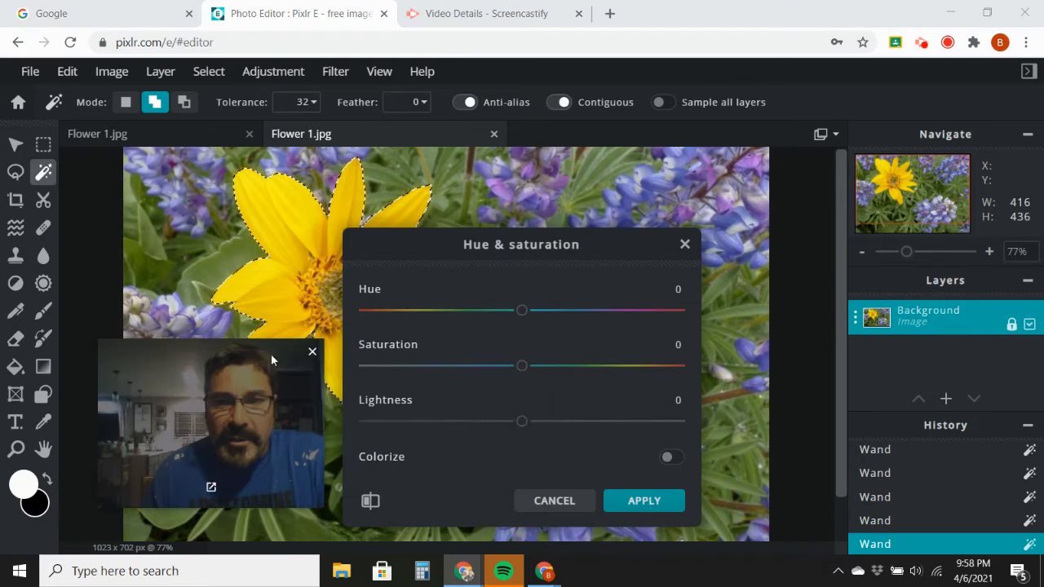
drag(519, 313, 398, 316)
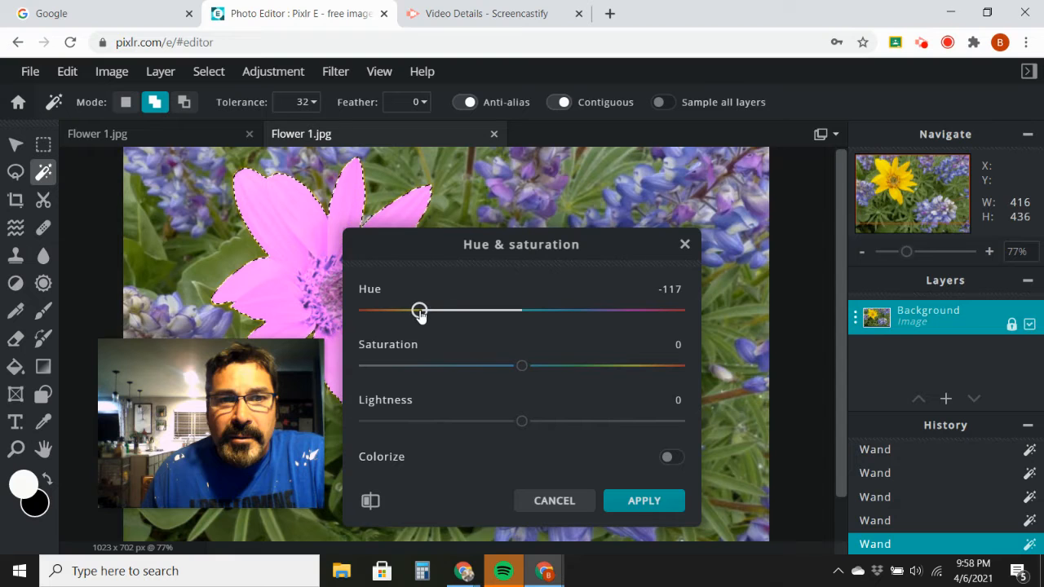
click(657, 499)
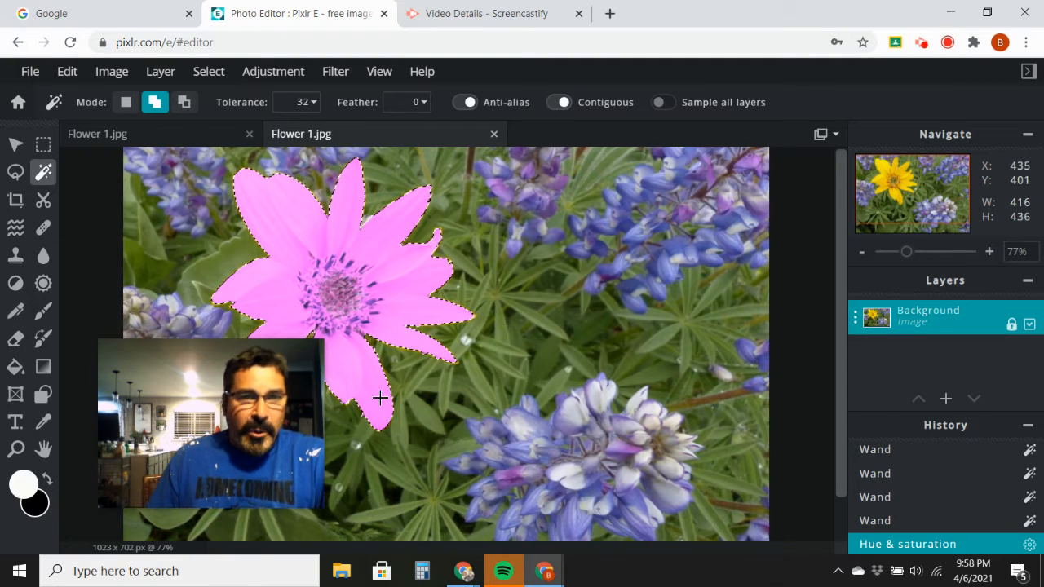
Deselect the recolored pink flower and dismiss the premium ad banner covering the photo
drag(187, 357, 573, 200)
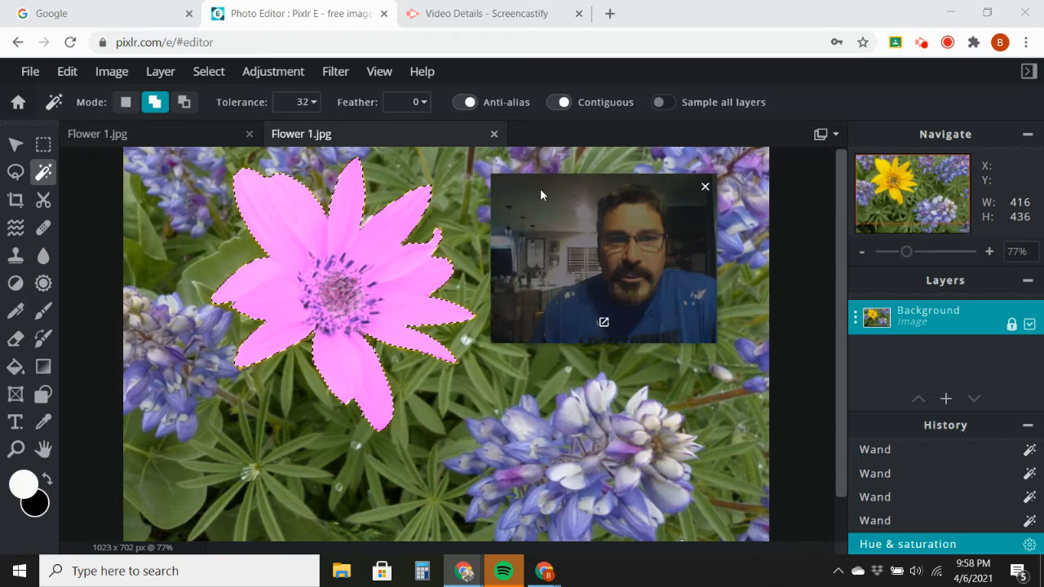
click(213, 71)
click(230, 139)
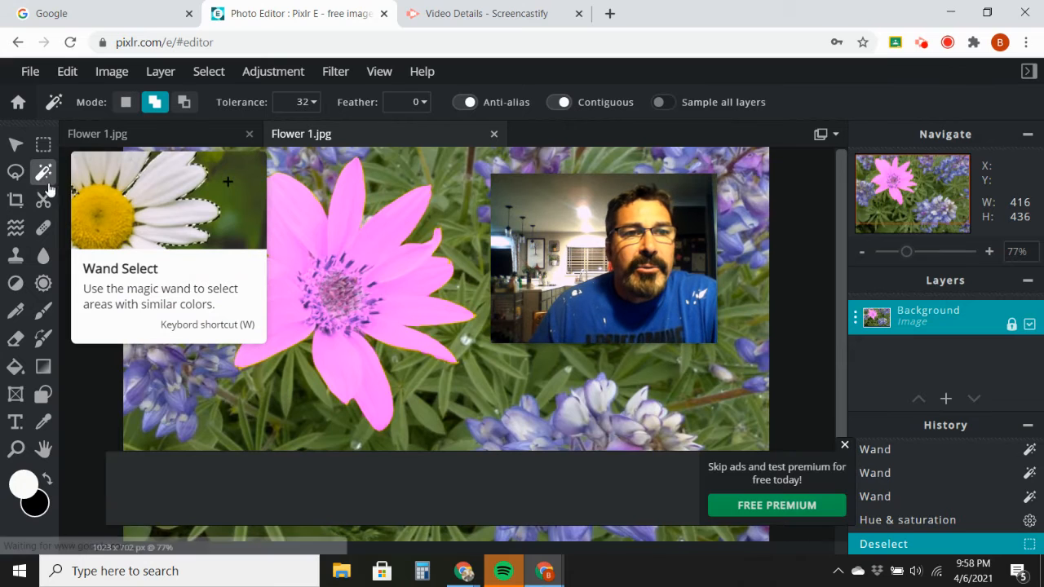
click(844, 446)
scroll(841, 412, down, 1)
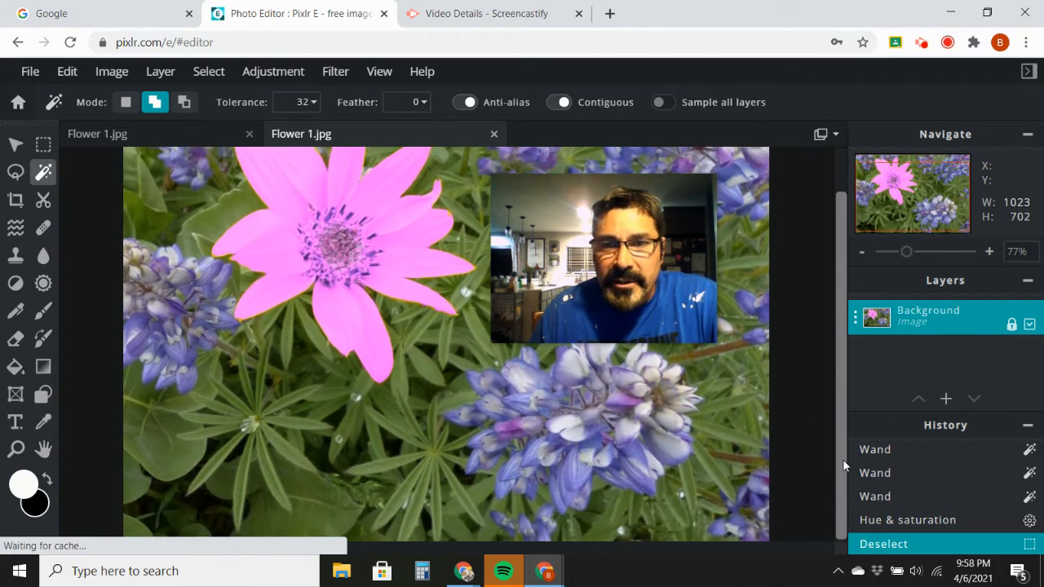
drag(609, 266, 903, 478)
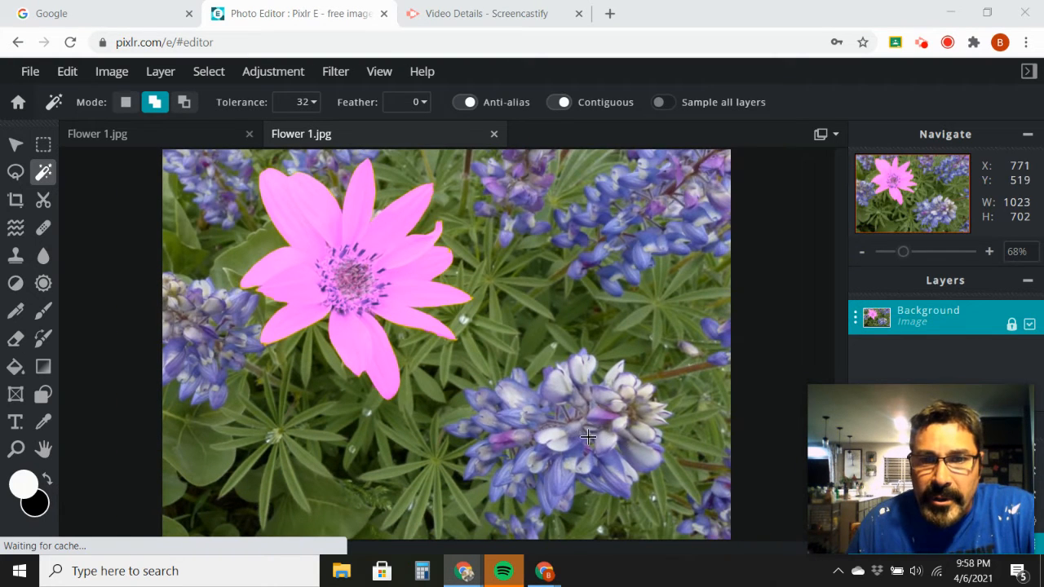
Select the large purple lupine below the pink flower with the Wand at tolerance 71, adding the petals missed by the first selection
click(555, 438)
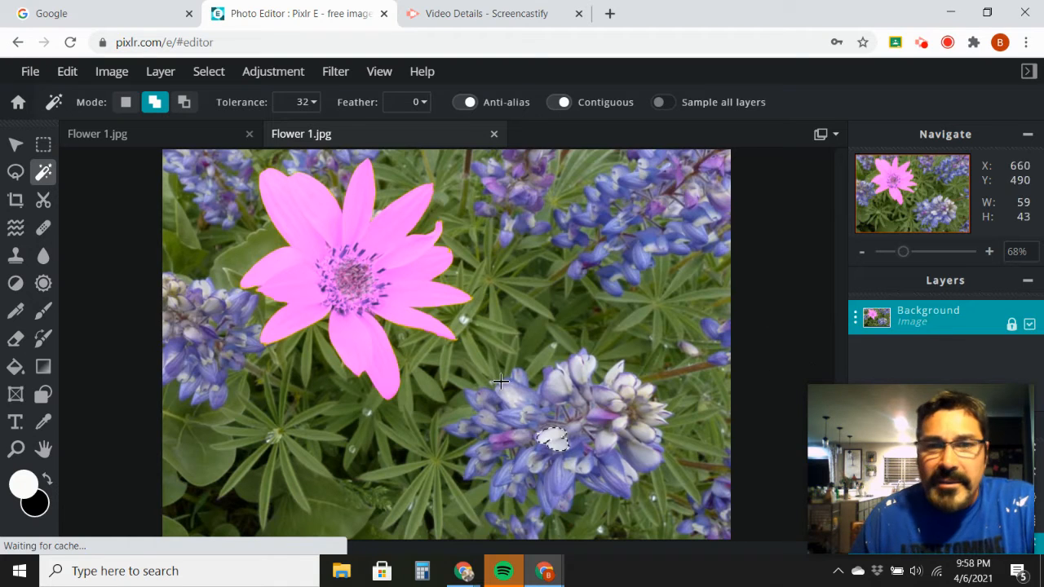
click(309, 108)
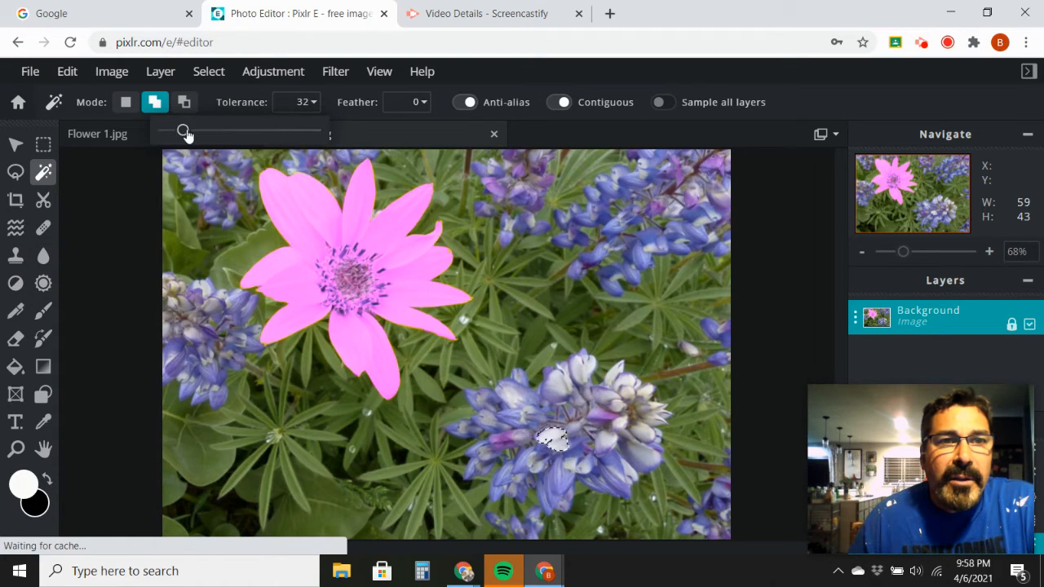
drag(185, 133, 207, 131)
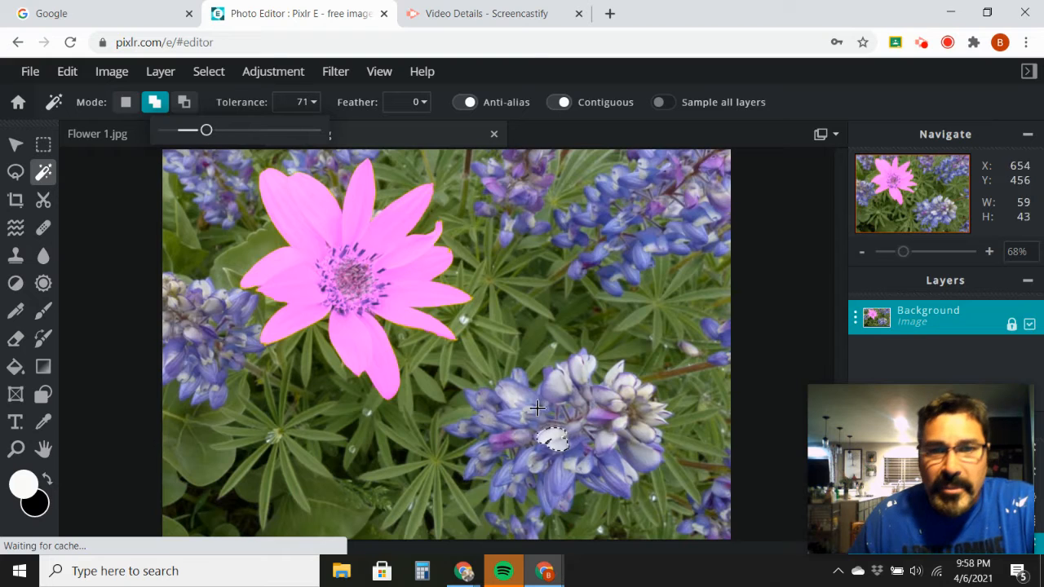
click(125, 103)
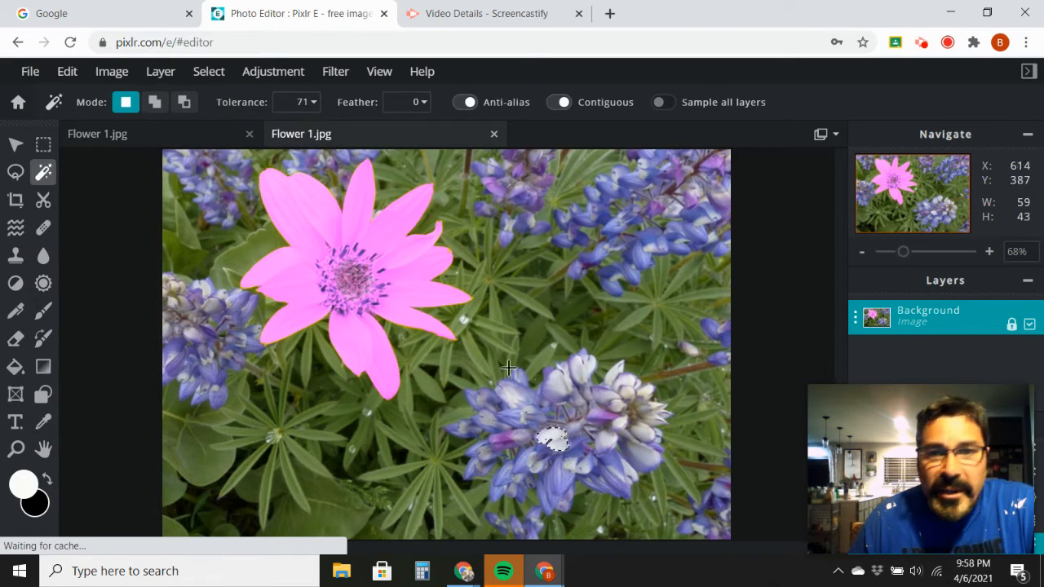
click(563, 394)
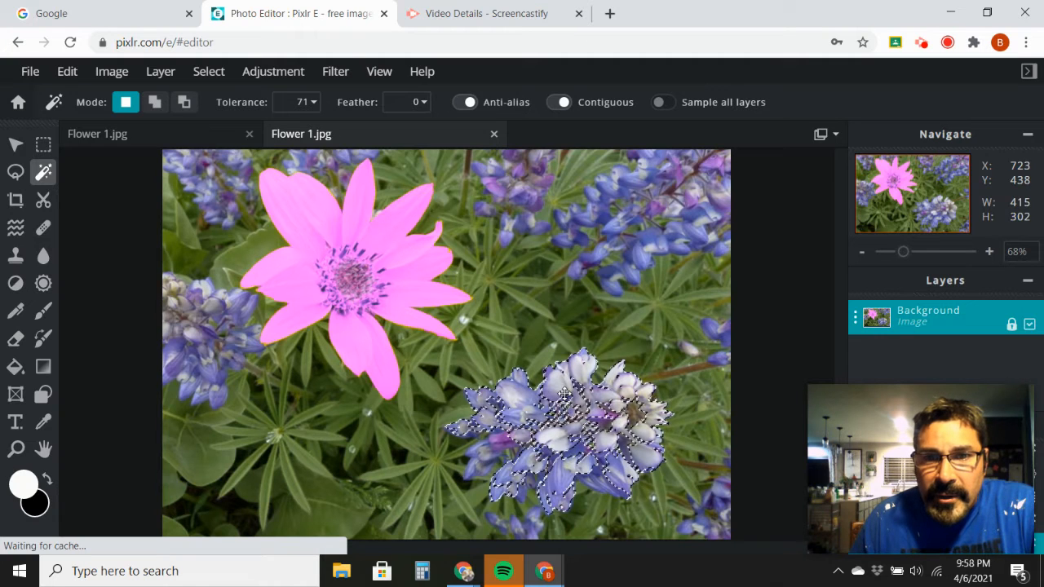
click(154, 102)
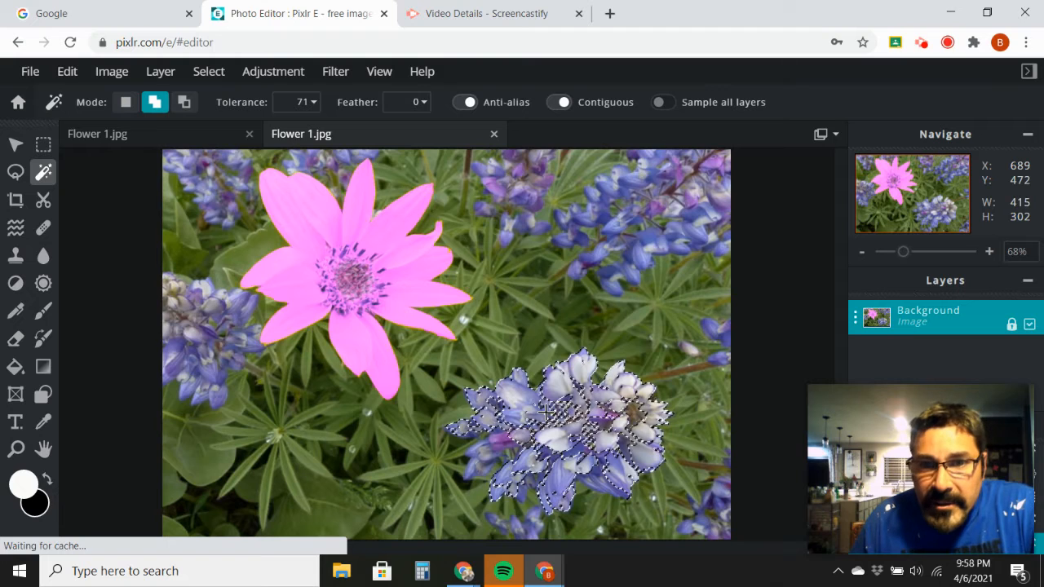
click(542, 465)
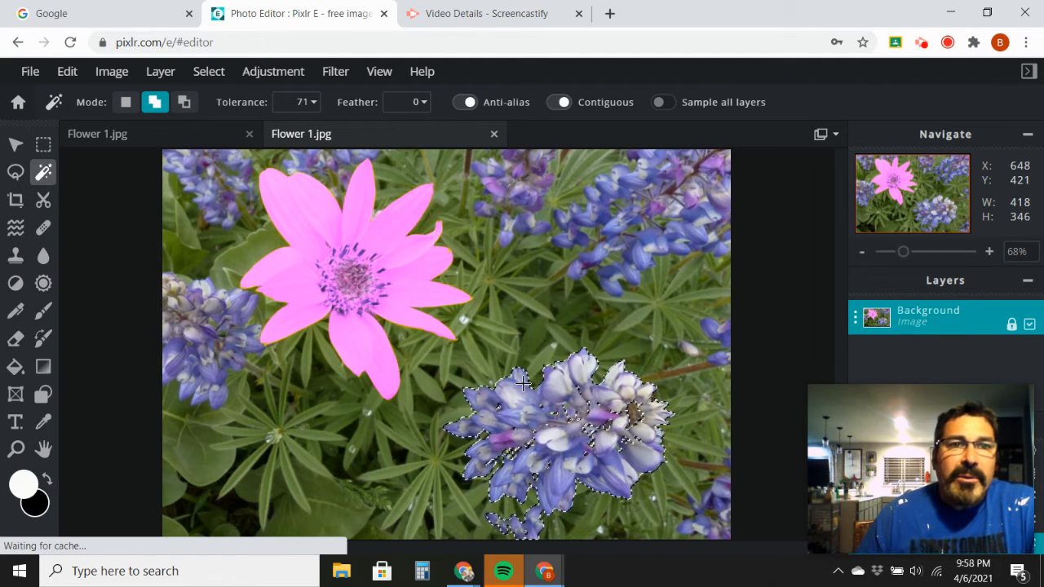
Recolor the selected lupine blue by applying Color balance to the midtones with red -69, green 50 and blue 47
click(273, 74)
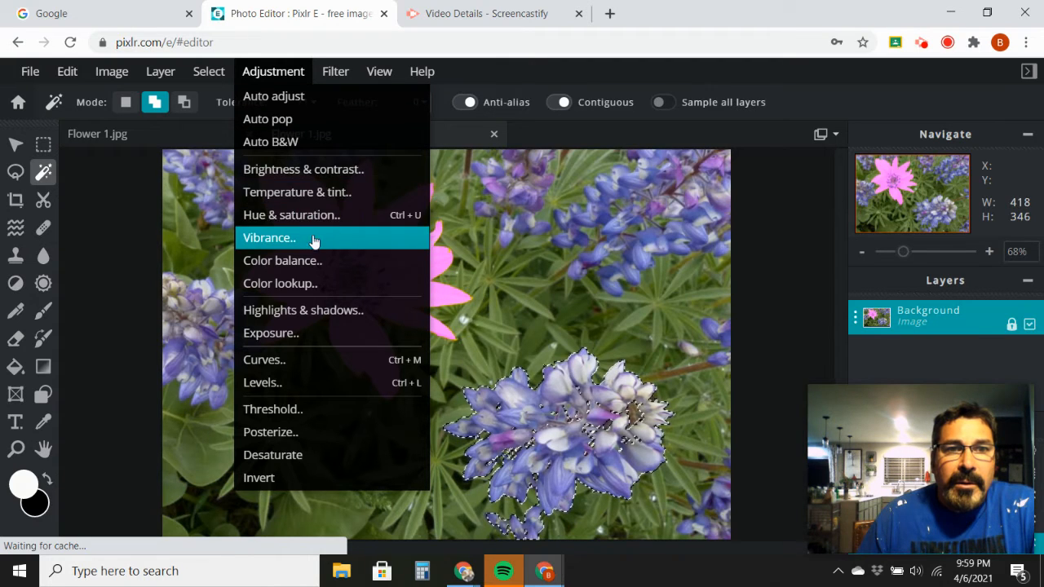
click(305, 261)
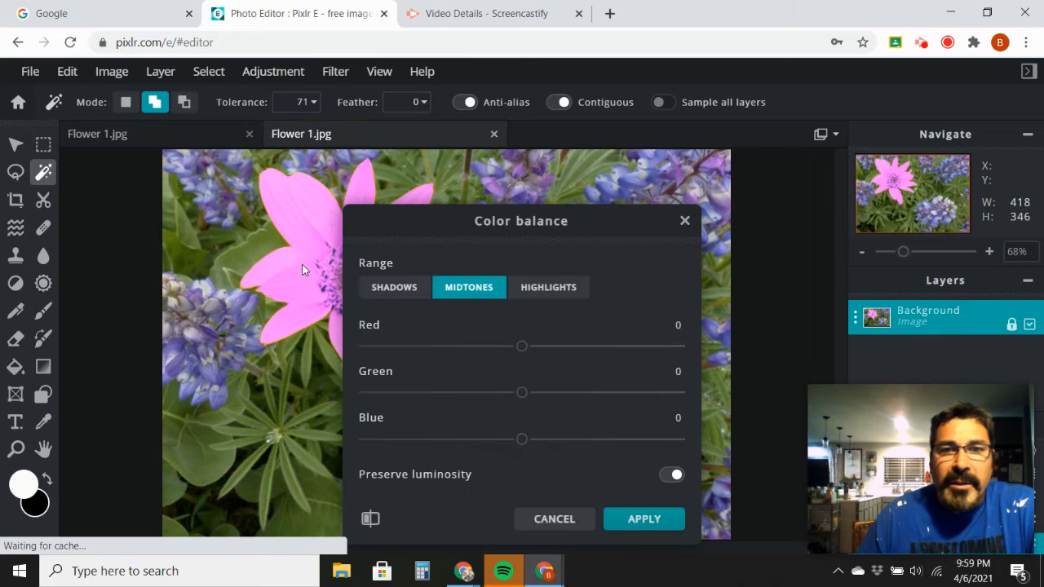
drag(560, 239, 327, 175)
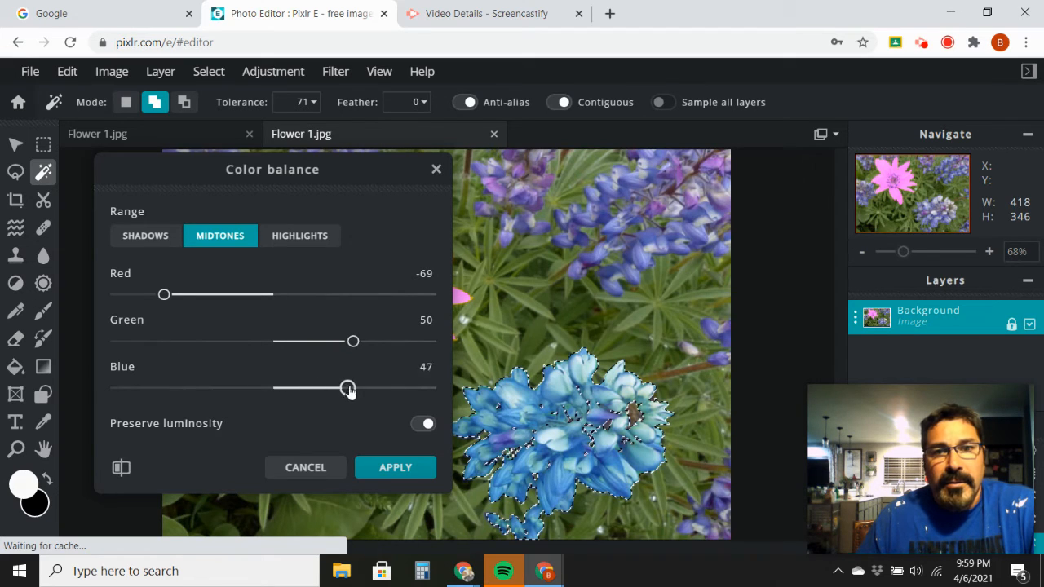
click(383, 478)
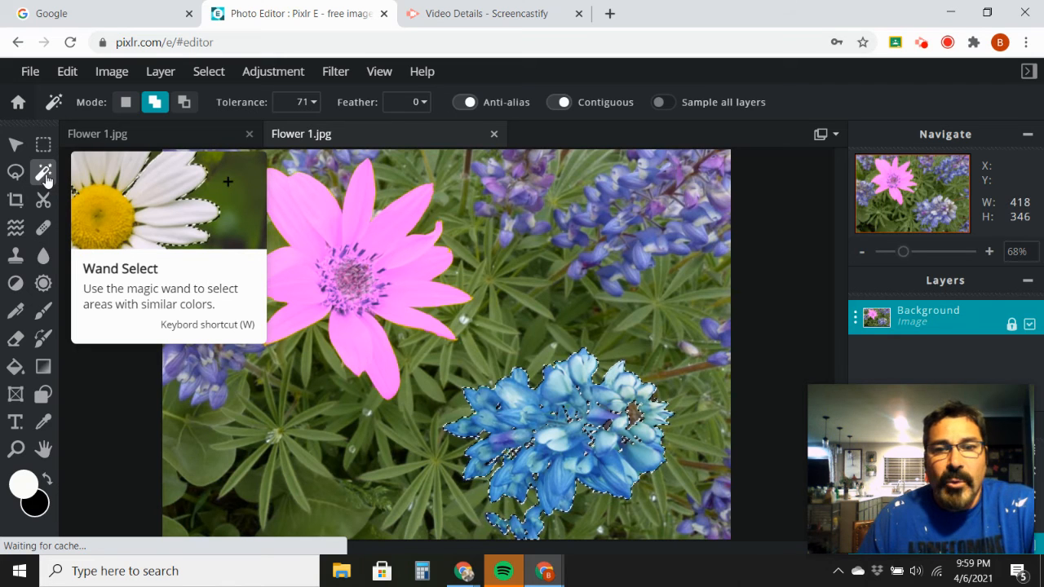
click(272, 73)
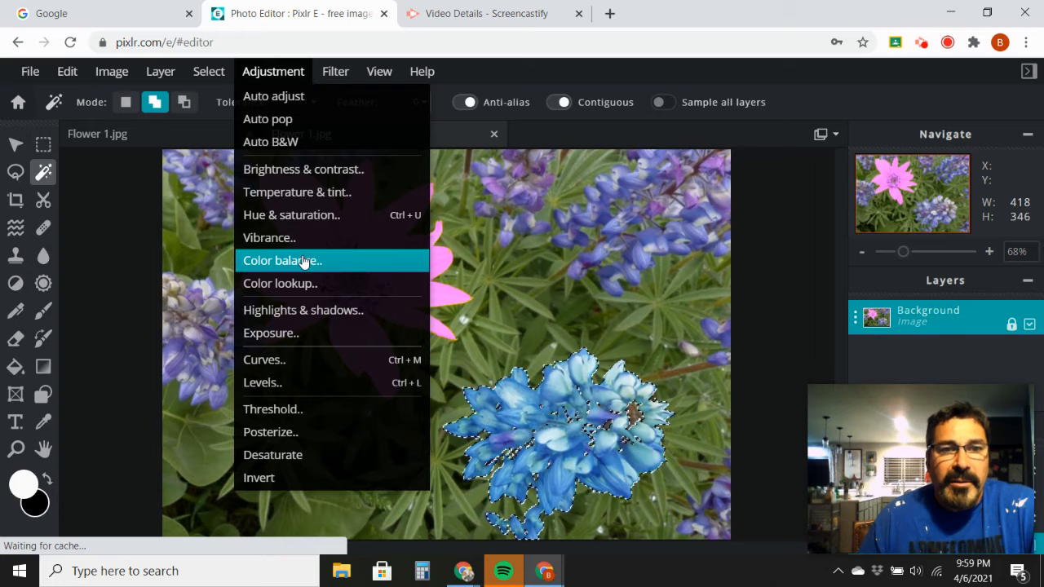
click(284, 474)
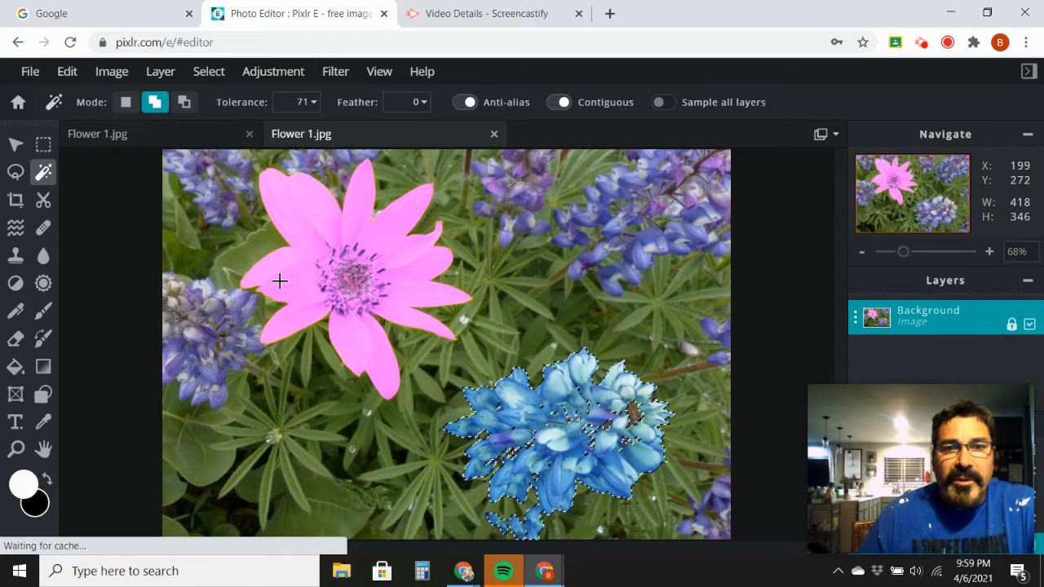
click(335, 72)
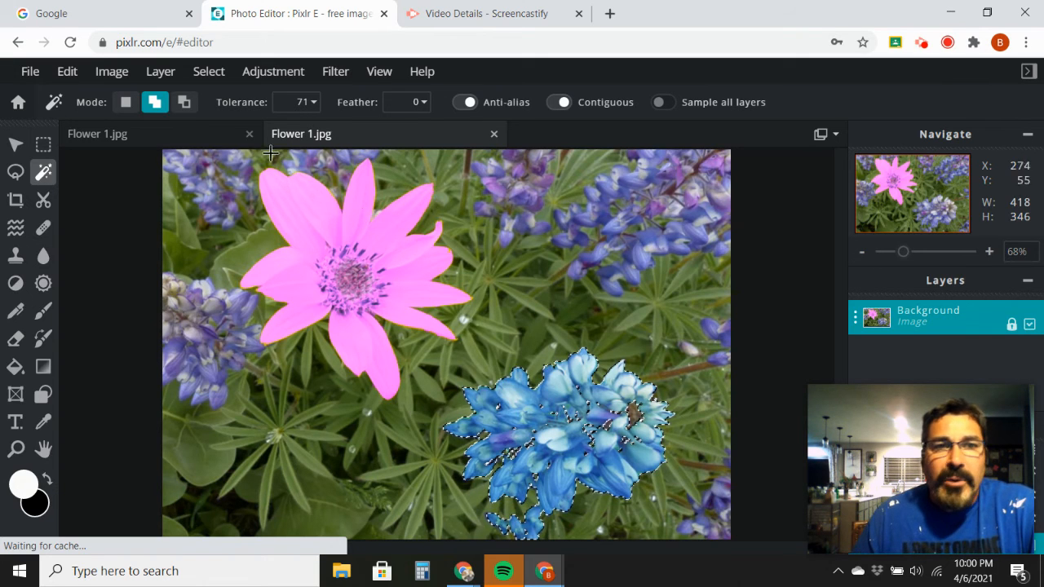
Deselect the recolored blue lupine
click(209, 75)
click(208, 77)
click(209, 73)
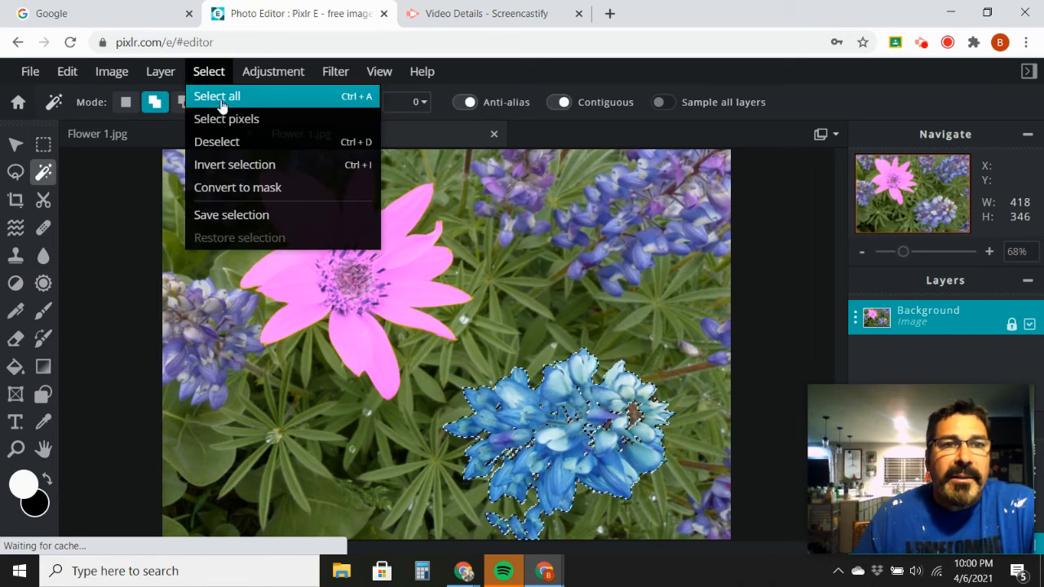
click(234, 139)
Save the edited photo as Flower 1 in the PXZ format and close the save dialog
click(31, 73)
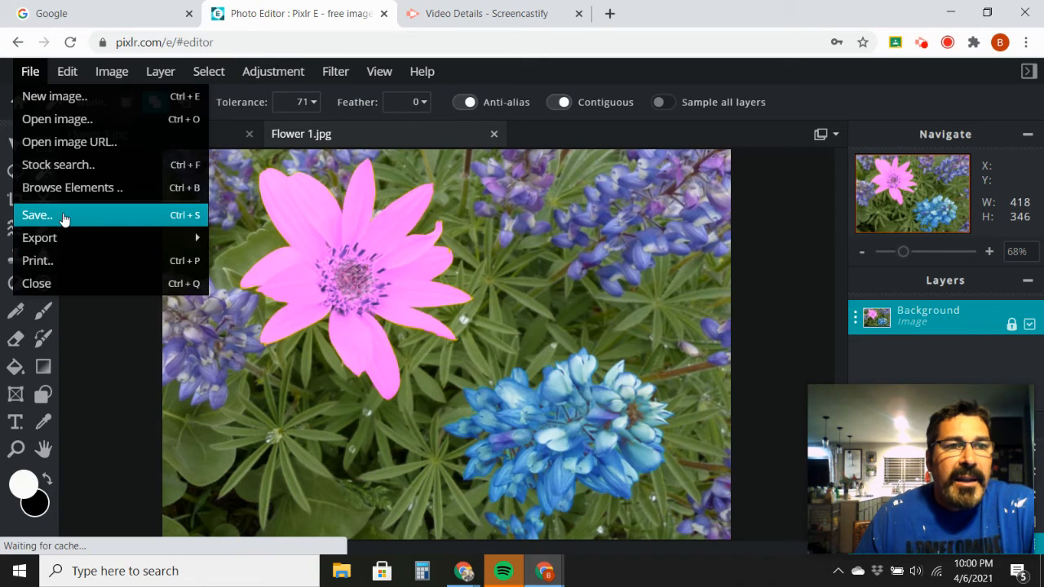
click(37, 215)
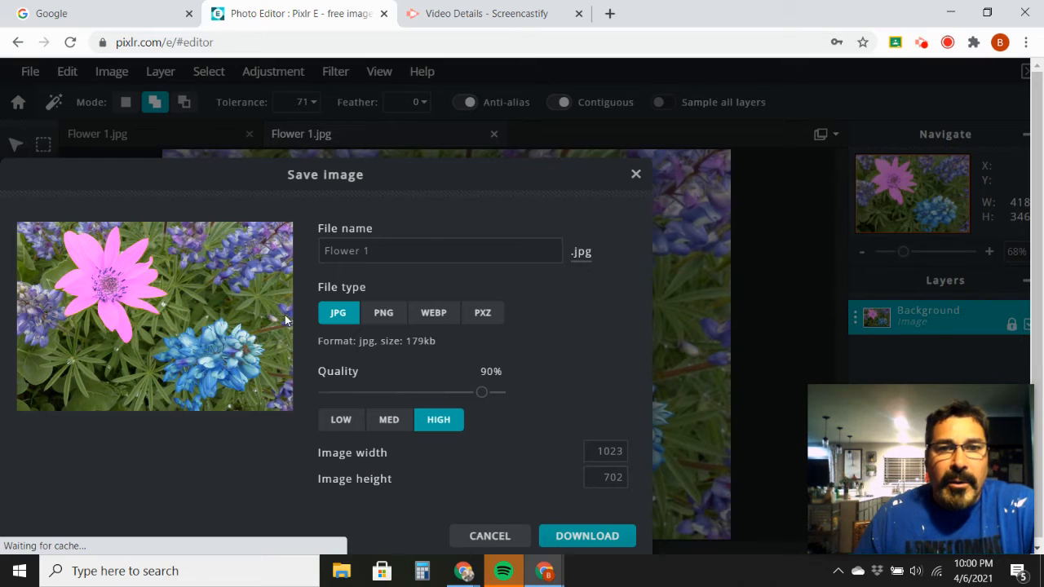
click(484, 314)
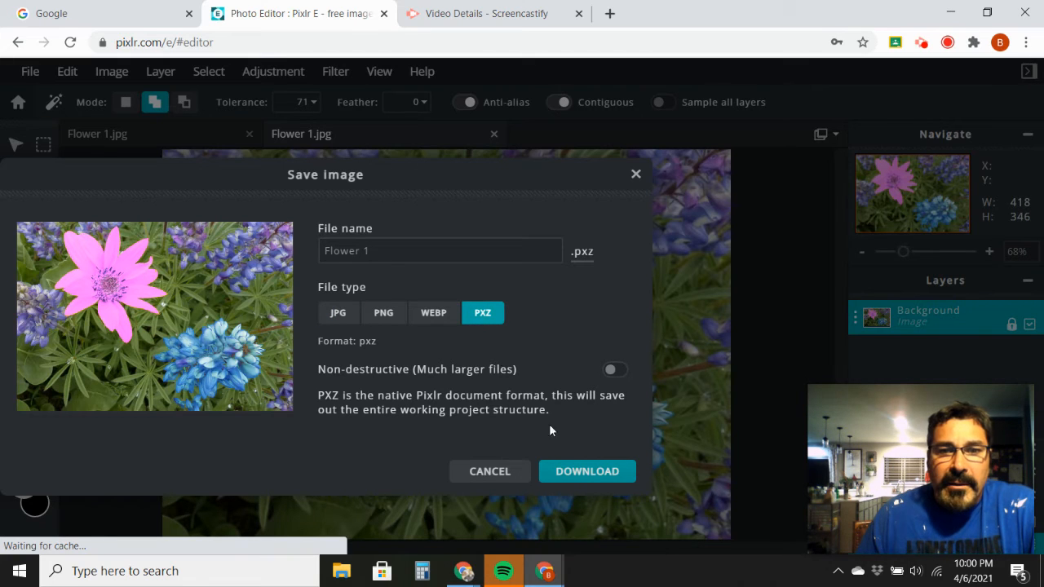
click(590, 473)
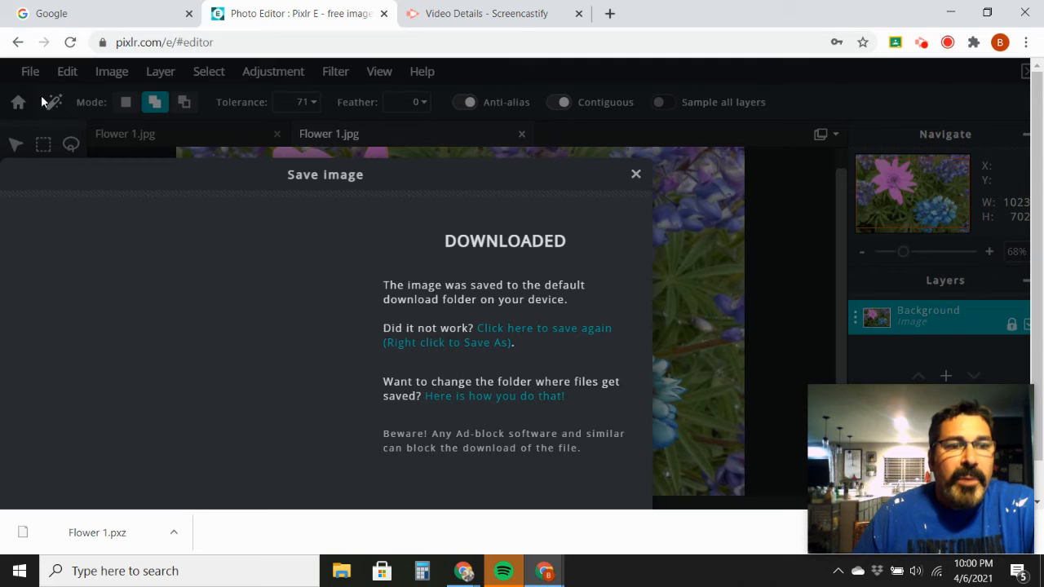
click(636, 175)
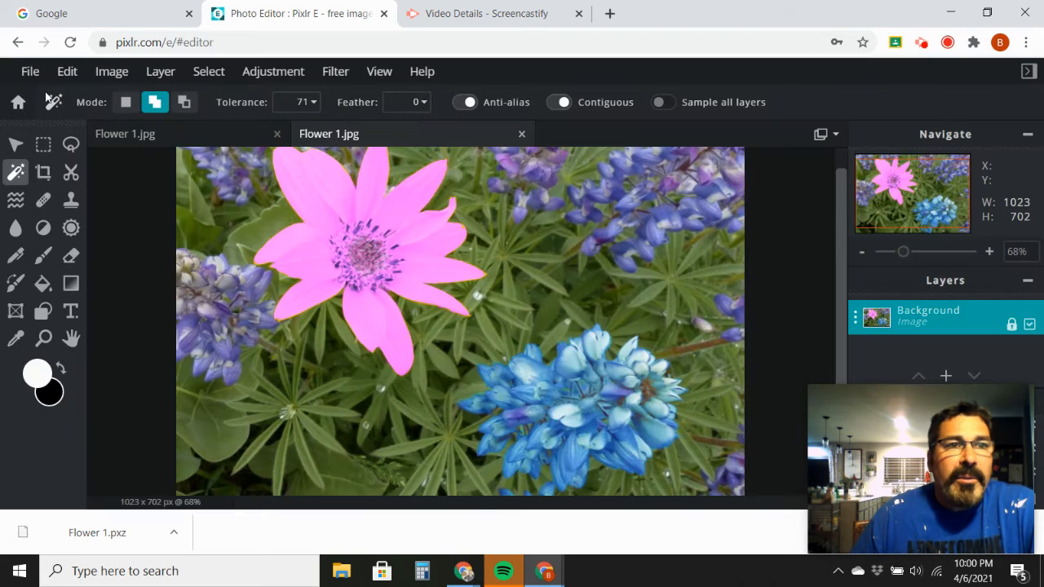
Save the edited photo again as Flower 1 in JPG format at high quality, 90%
click(31, 71)
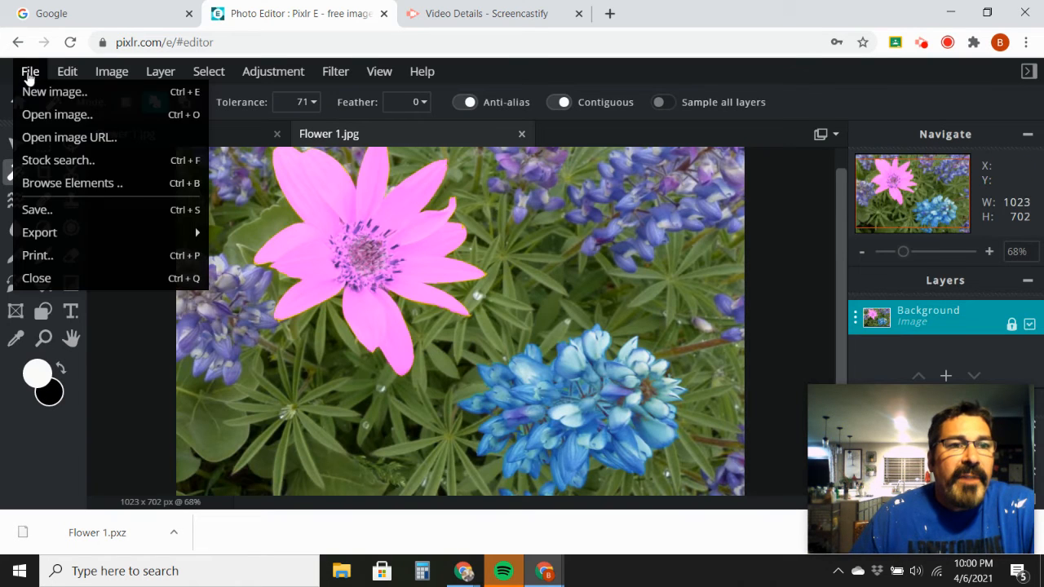
click(59, 211)
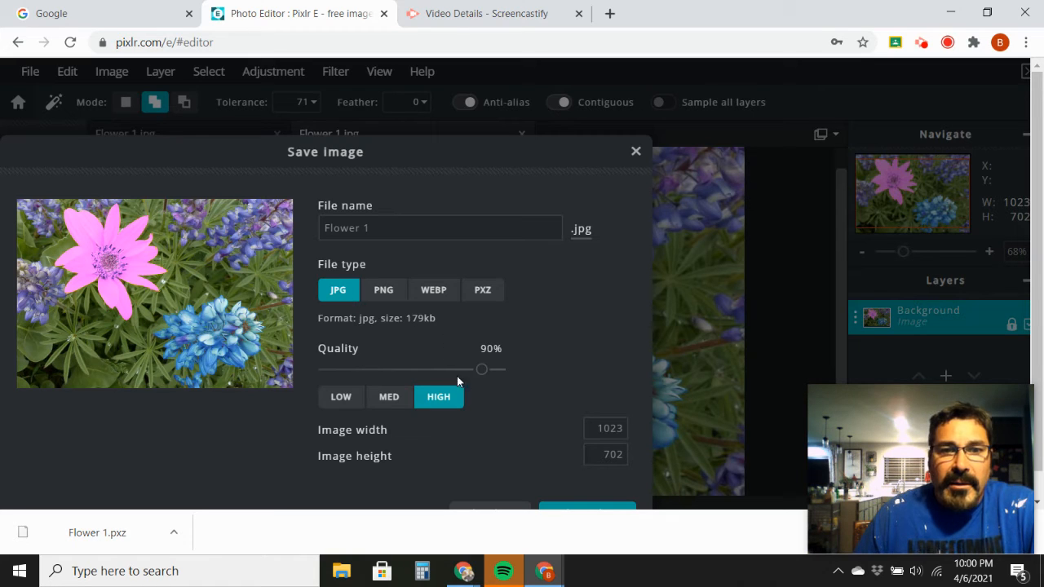
scroll(740, 426, down, 1)
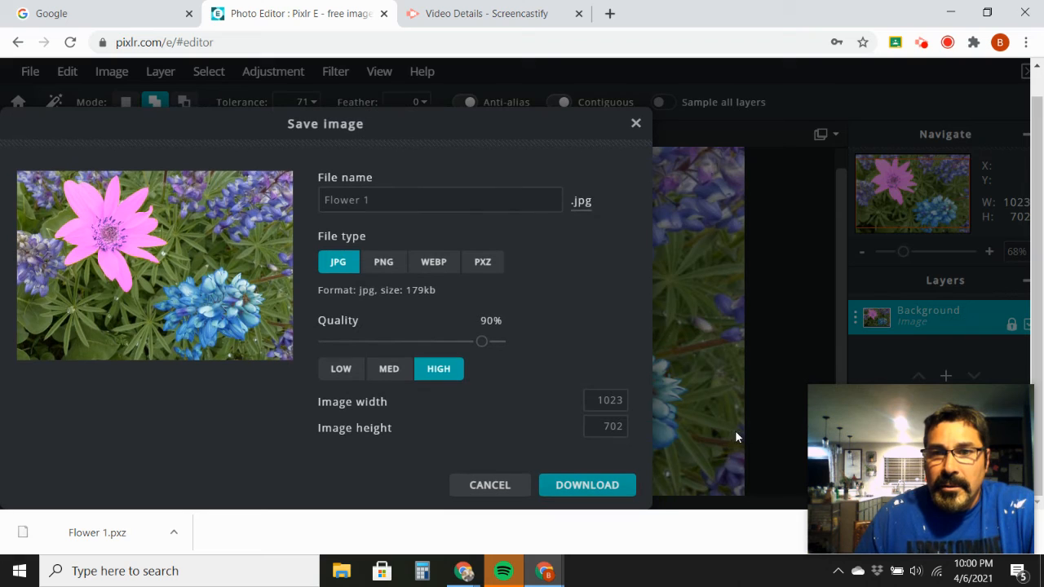
click(587, 487)
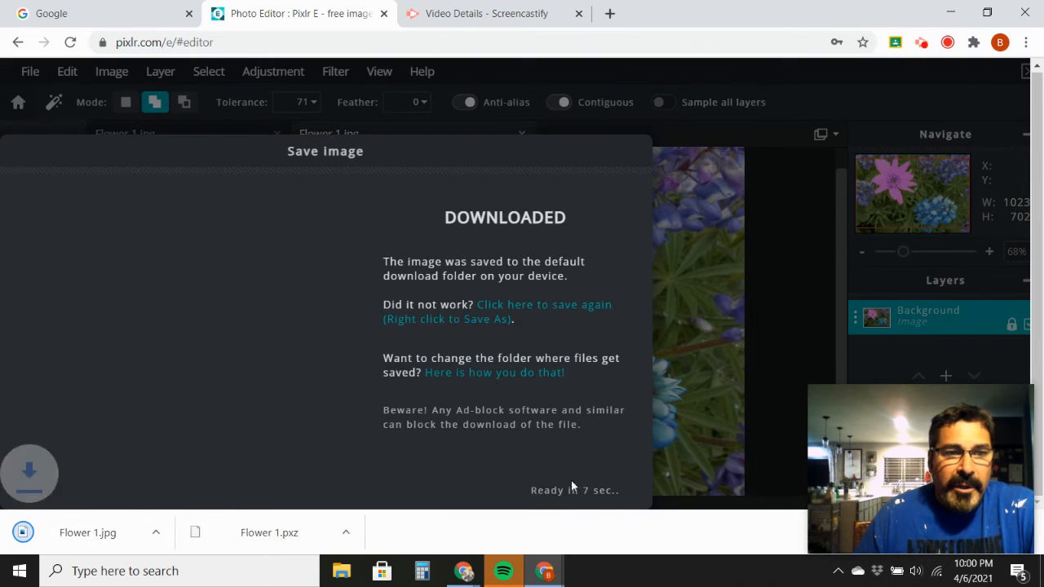
Show the downloaded Flower 1.pxz in its folder and move the File Explorer window fully into view
click(364, 533)
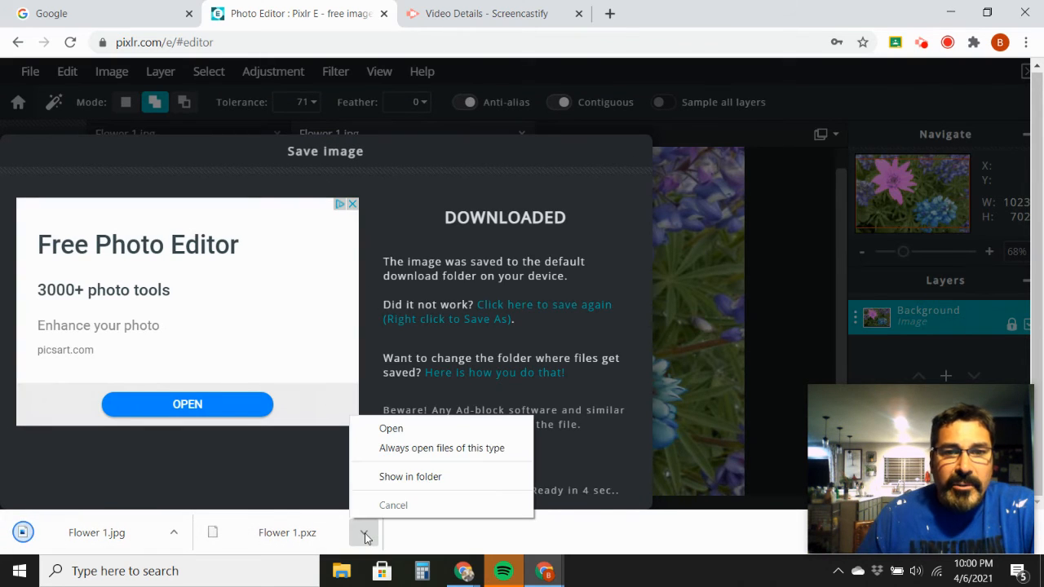
click(408, 478)
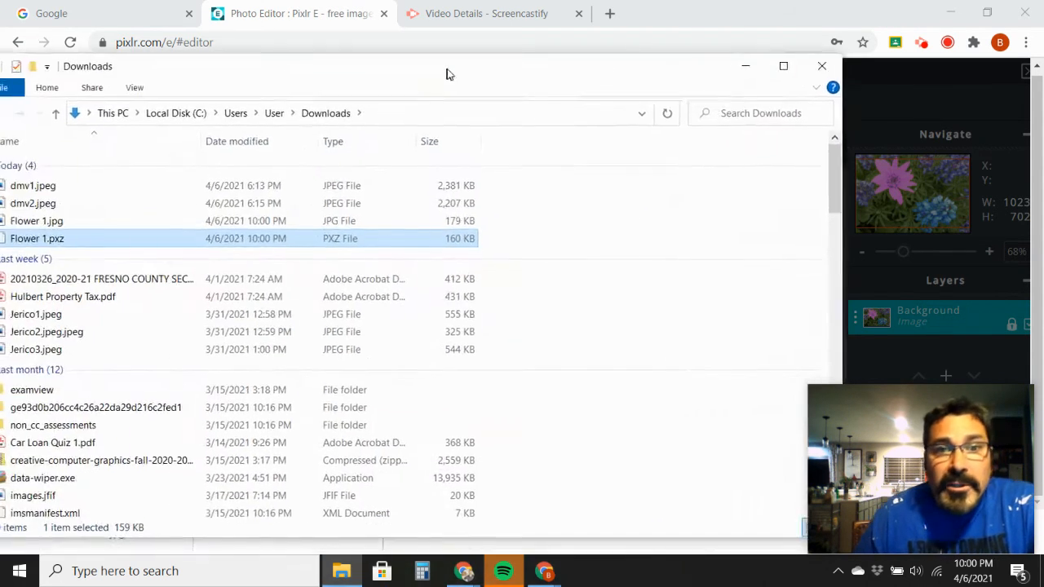
drag(446, 74, 485, 58)
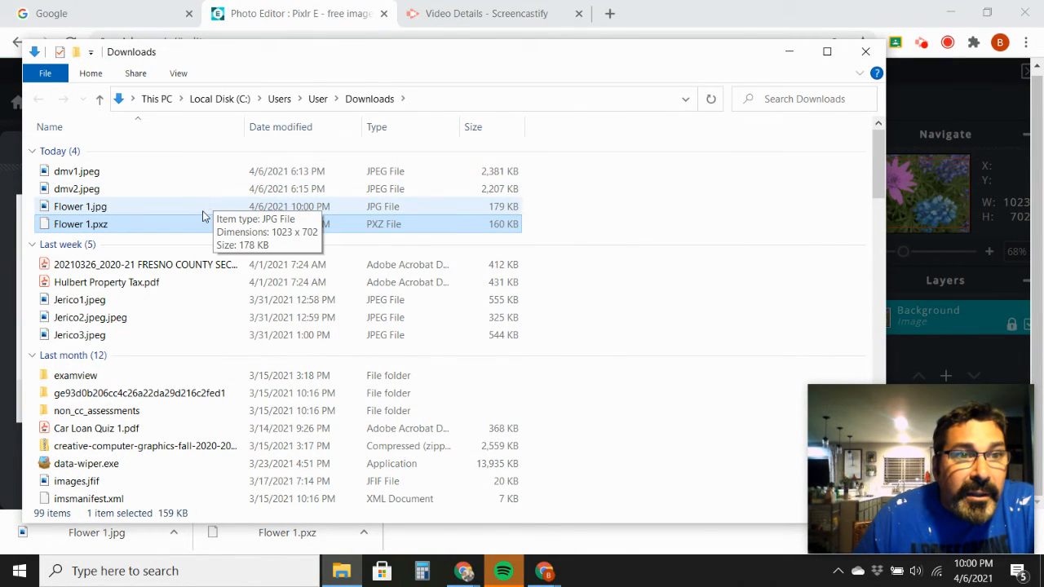
Rename Flower 1.pxz in the Downloads folder as Flower 1 Edit.pxz
click(78, 231)
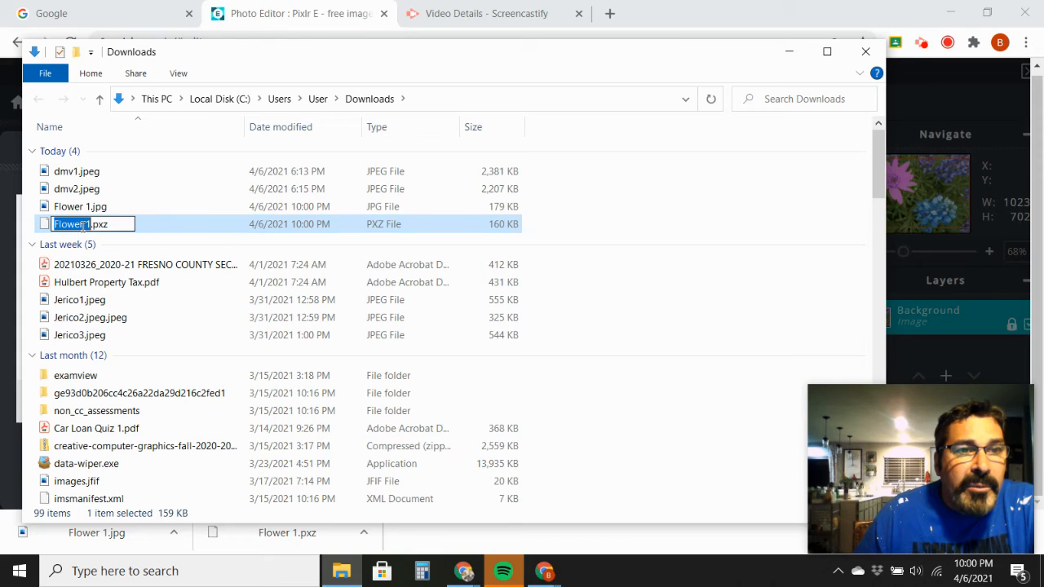
click(86, 224)
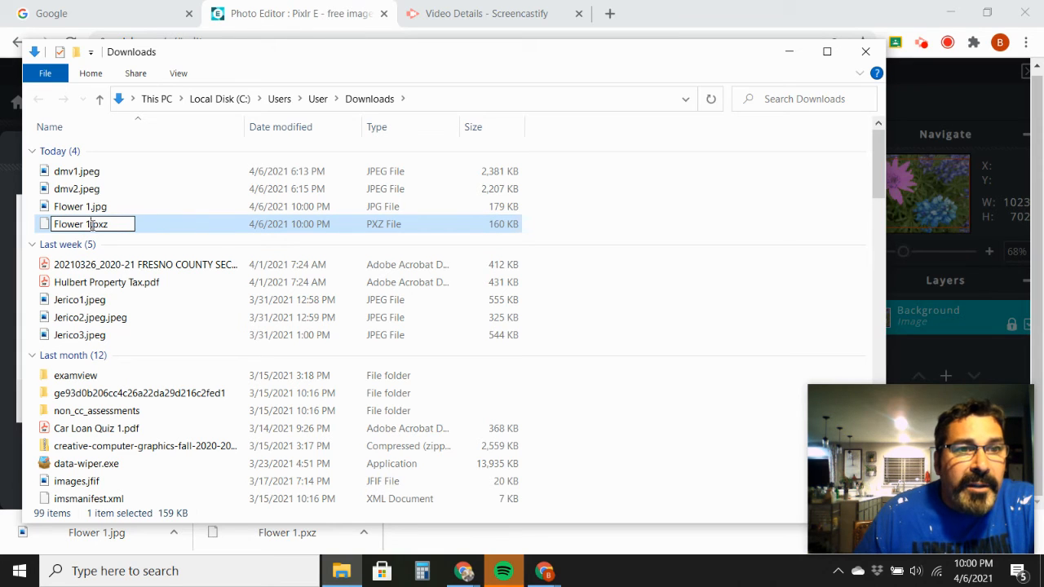
text(Edit)
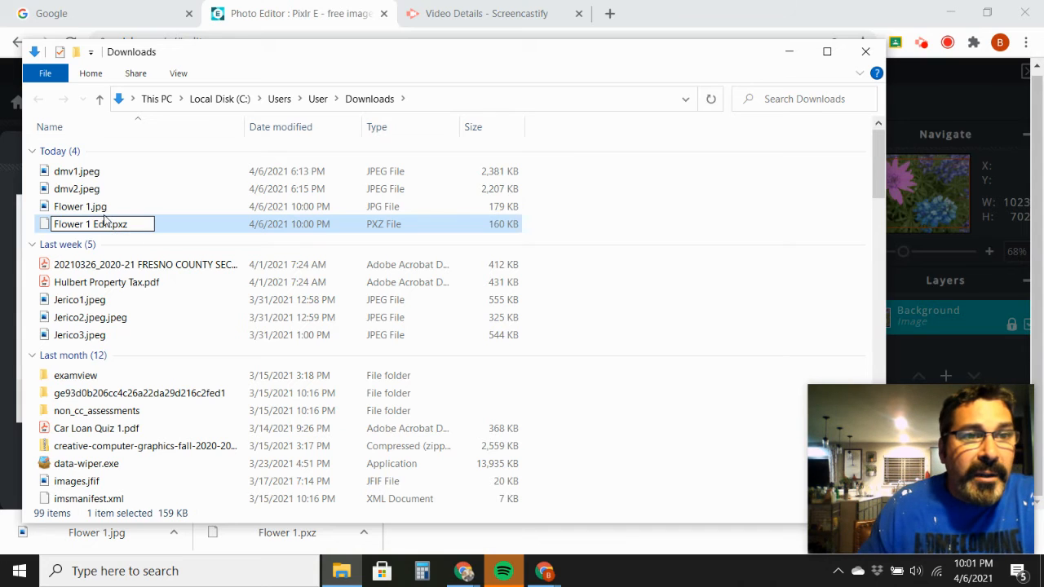
key(Return)
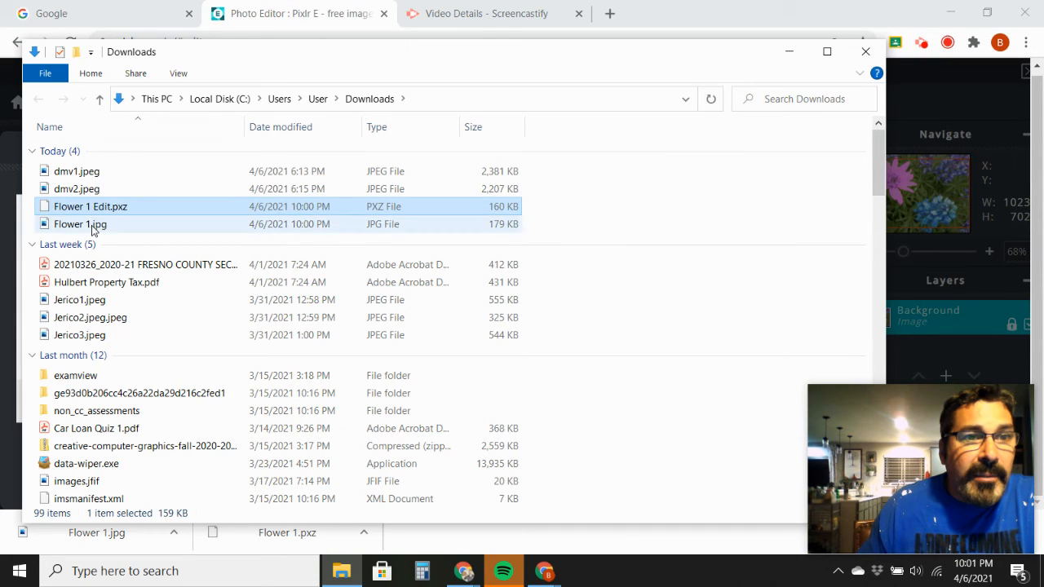
Rename Flower 1.jpg as Flower 1 Edit.jpg and select it together with Flower 1 Edit.pxz
click(93, 228)
click(93, 229)
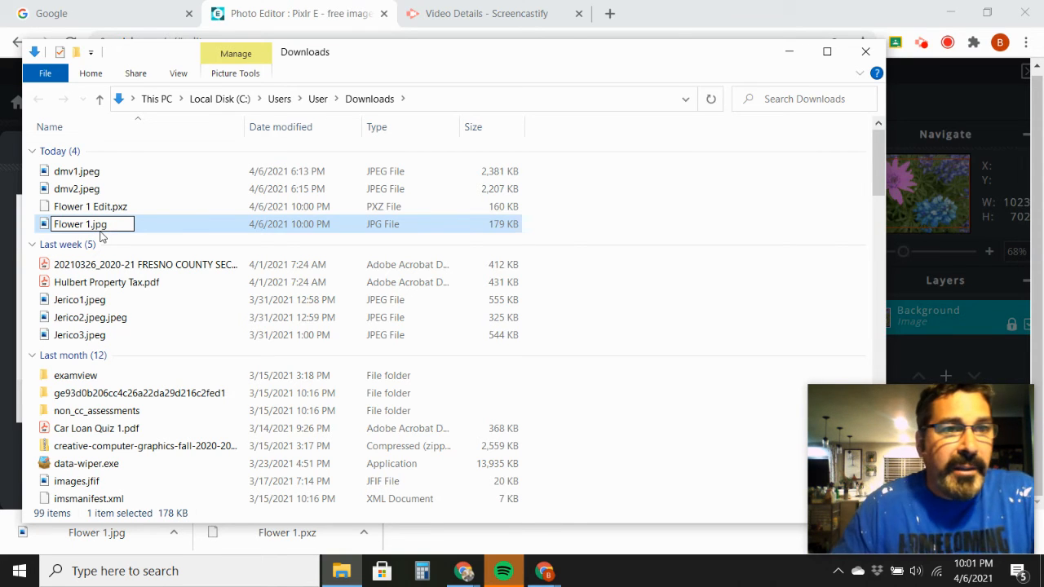
text(Edit)
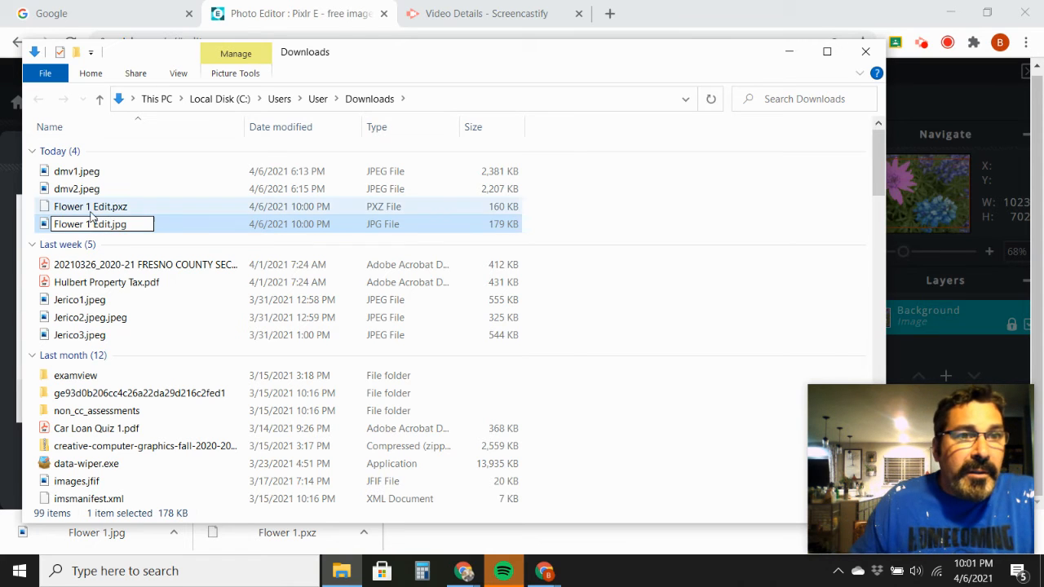
click(87, 214)
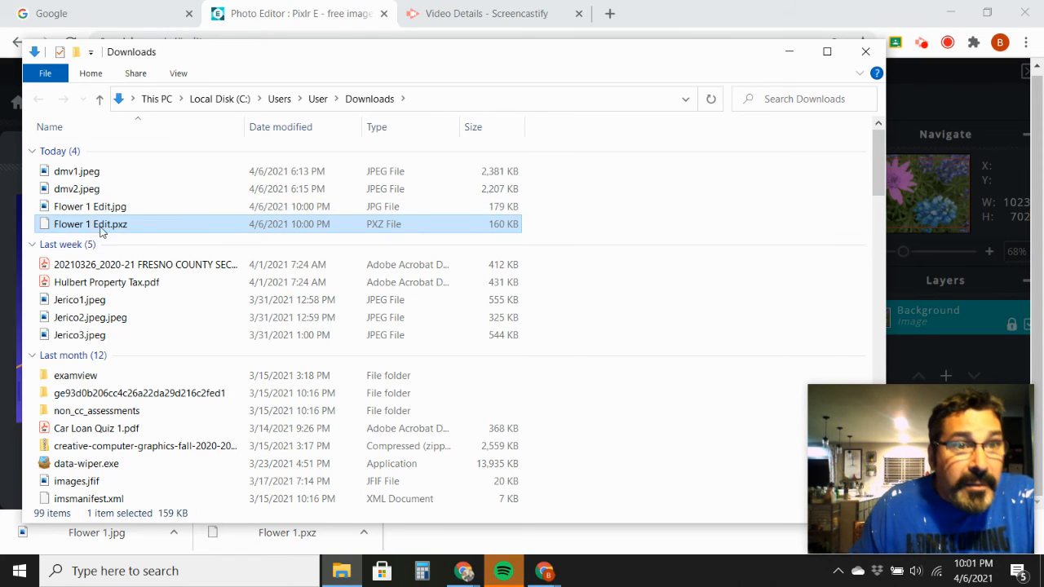
ctrl+click(90, 211)
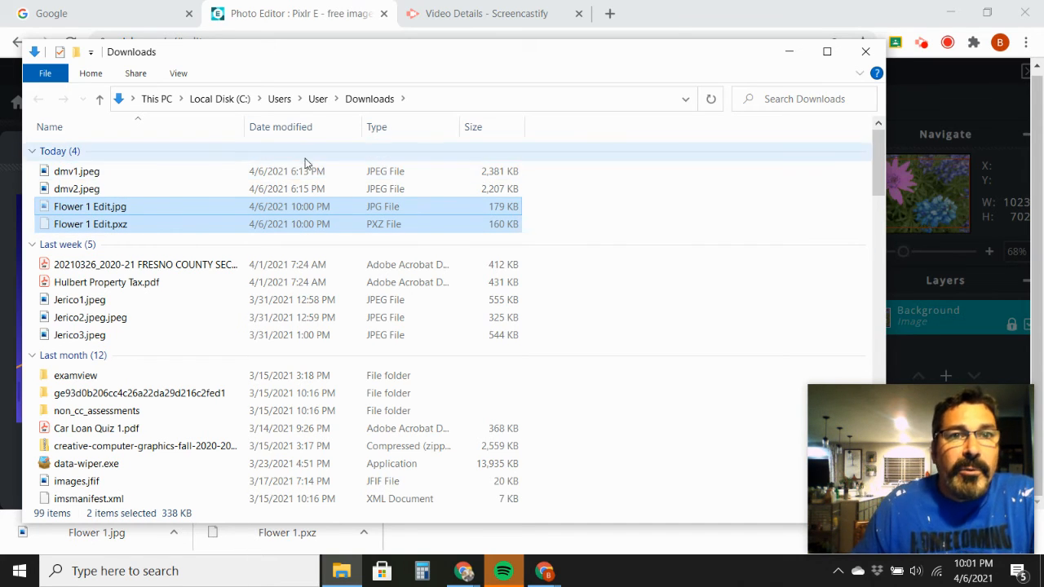
click(279, 98)
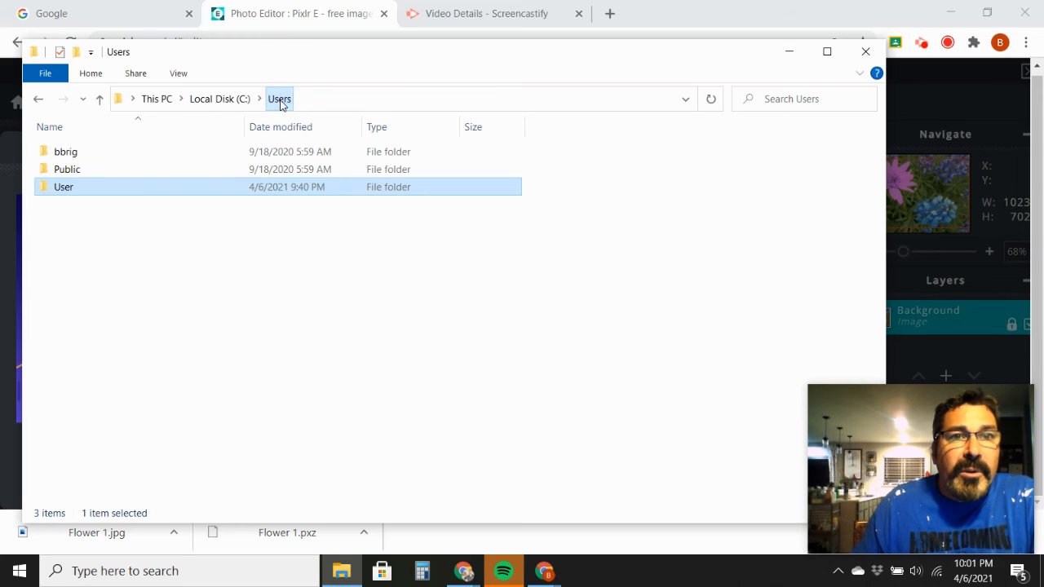
double_click(78, 190)
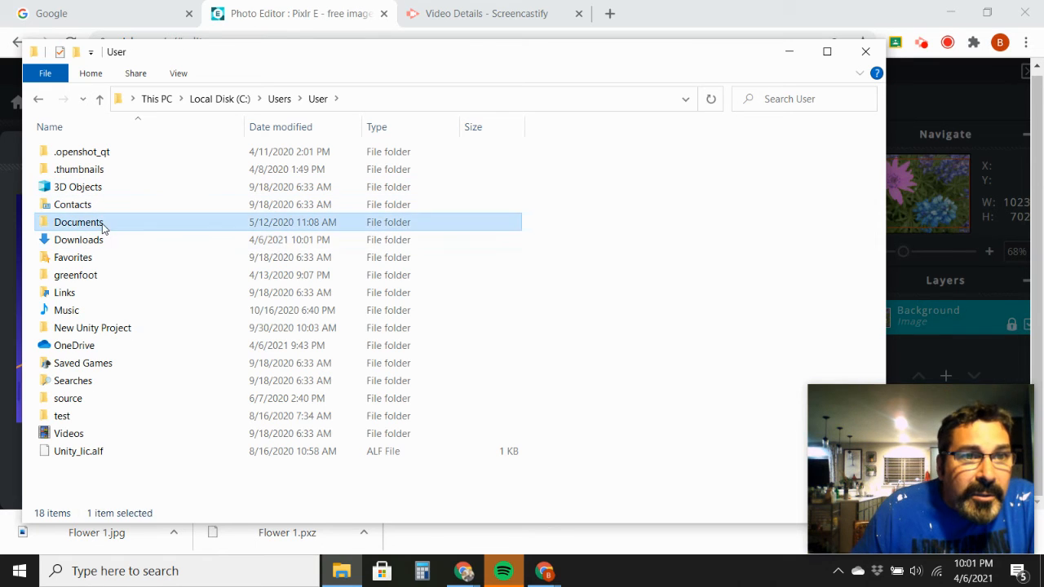
double_click(102, 225)
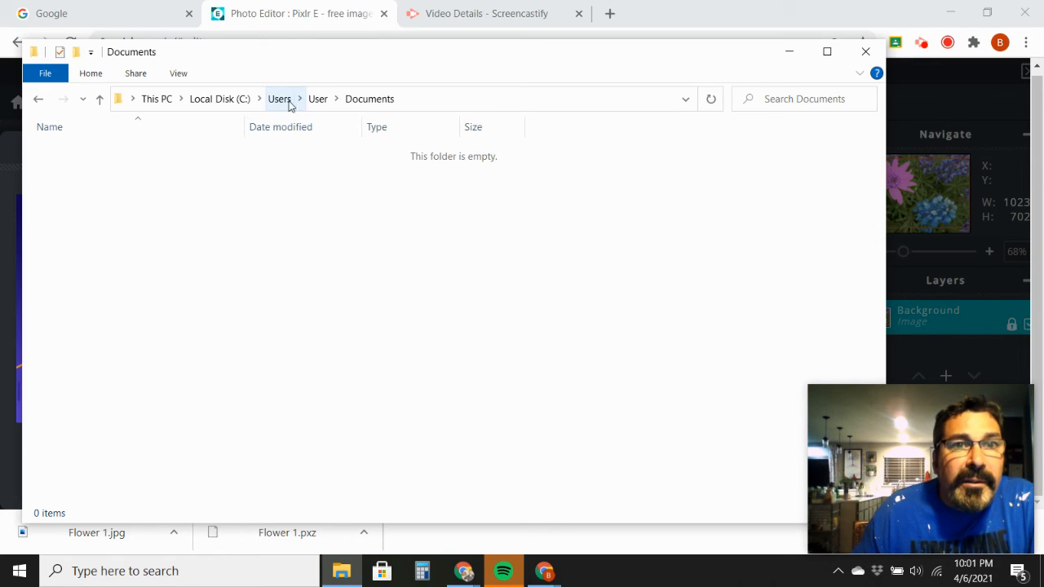
Paste Flower 1 Edit.jpg and Flower 1 Edit.pxz into the Five Photos folder inside This PC > Documents > Creative Computers
click(220, 101)
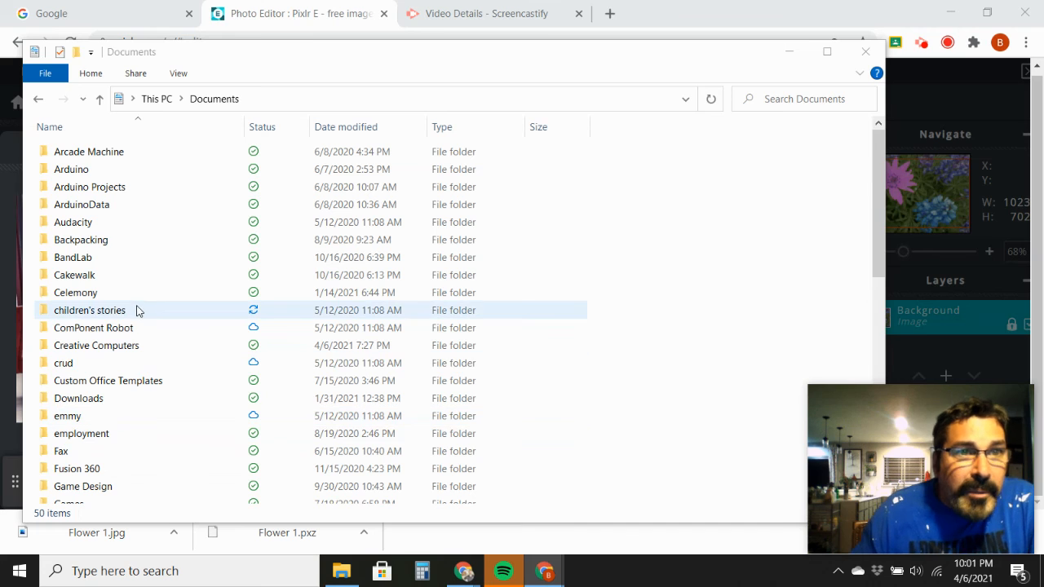
click(114, 346)
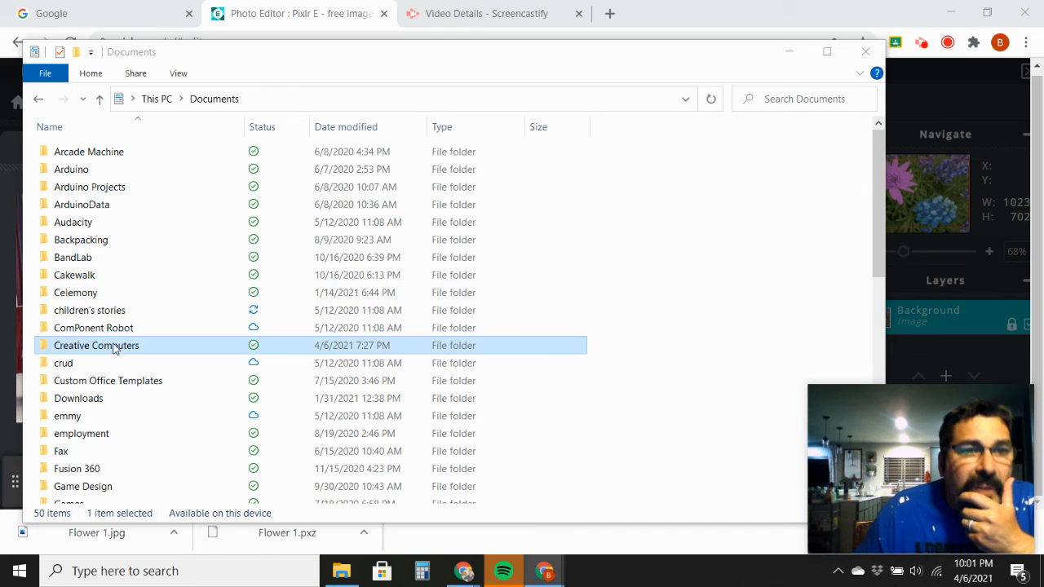
double_click(114, 347)
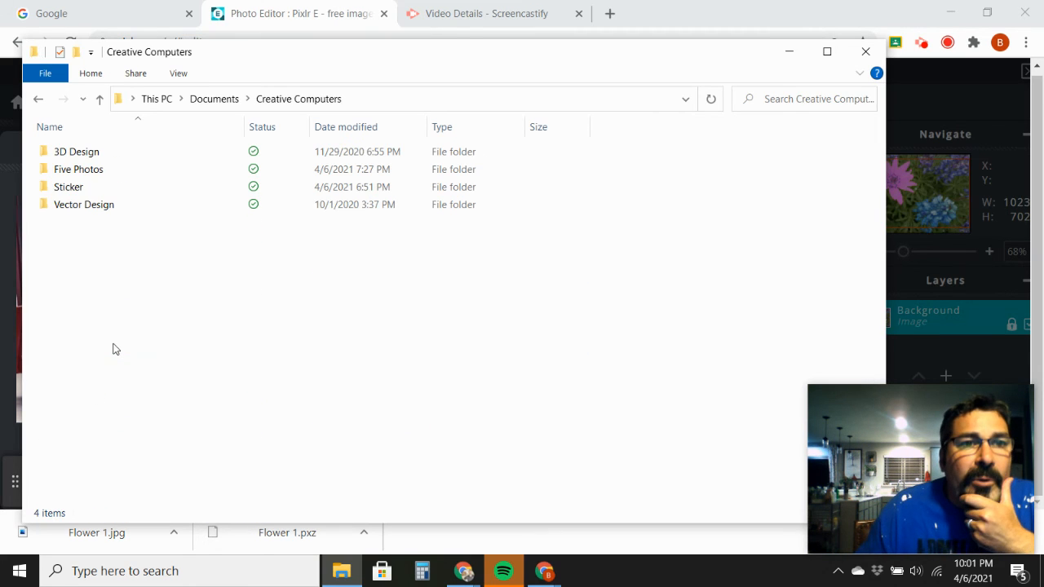
double_click(99, 172)
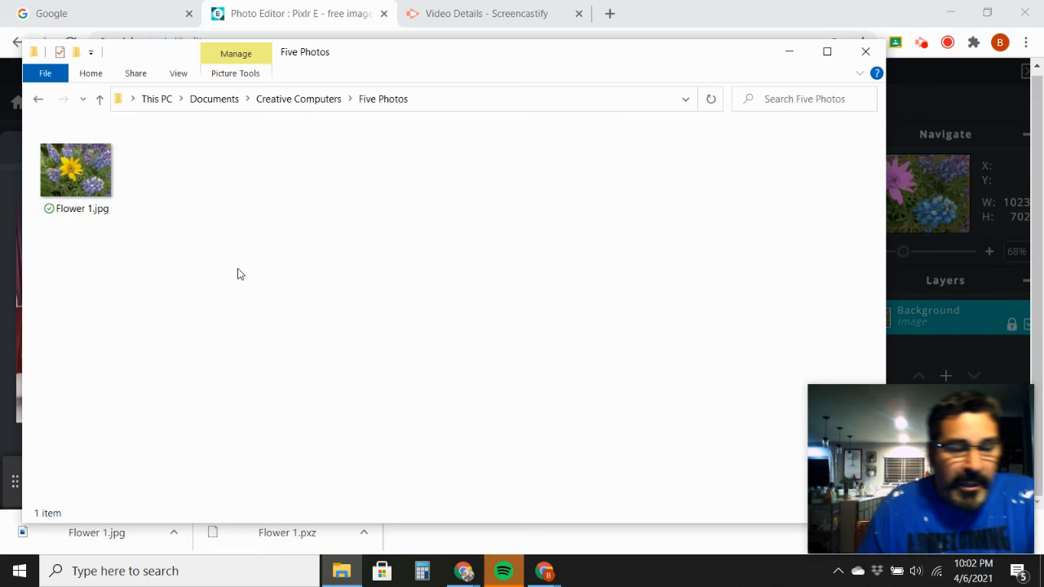
key(ctrl+v)
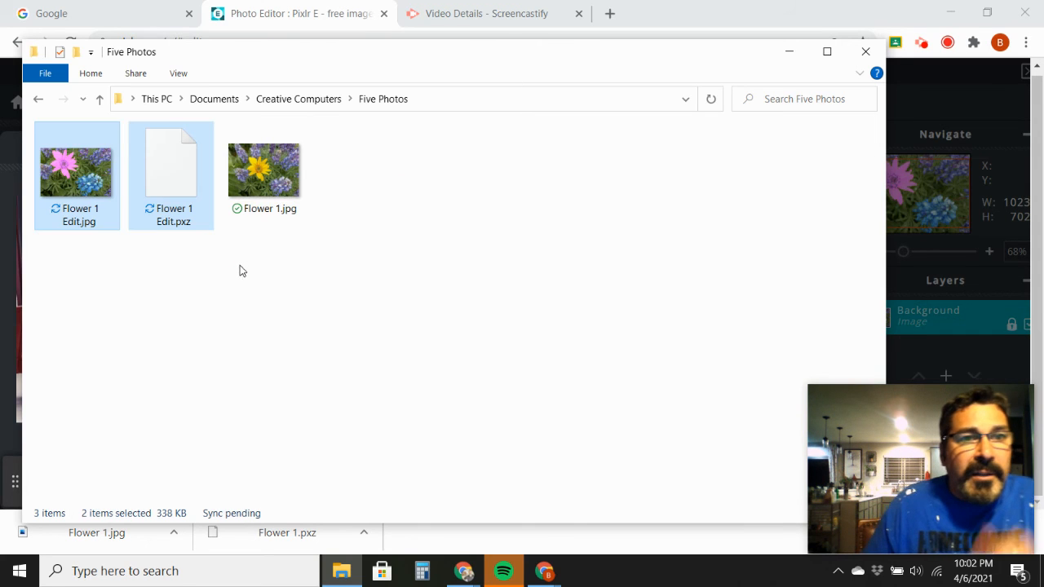